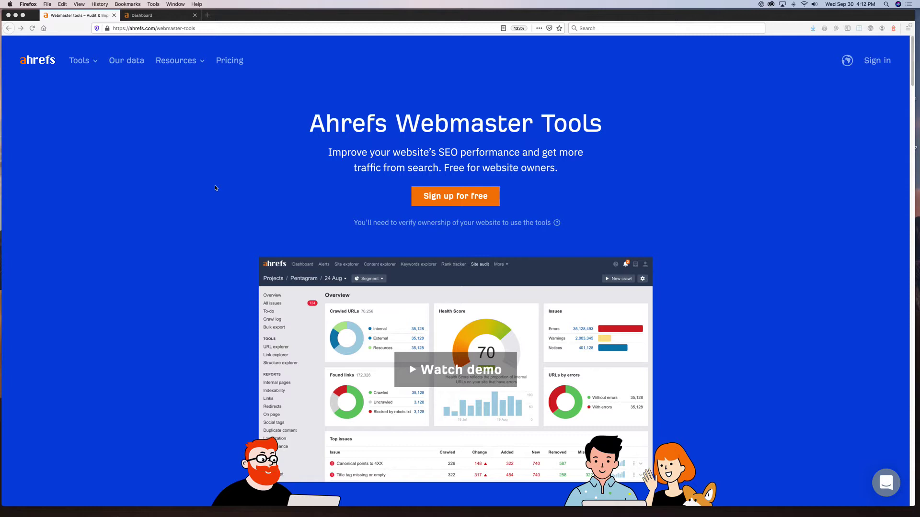
Review the Ahrefs Webmaster Tools page down to its sign-up form and switch to the Ahrefs Dashboard.
scroll(500, 142, "down", 10)
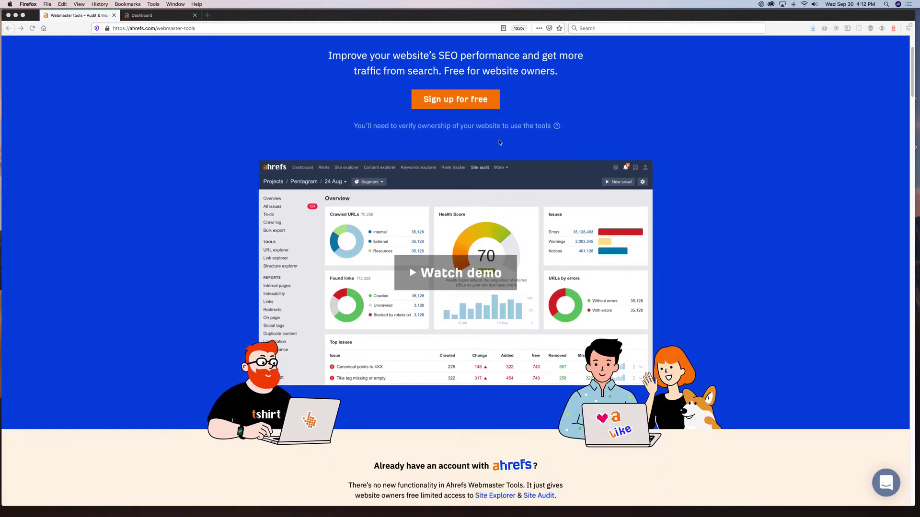
scroll(499, 142, "down", 20)
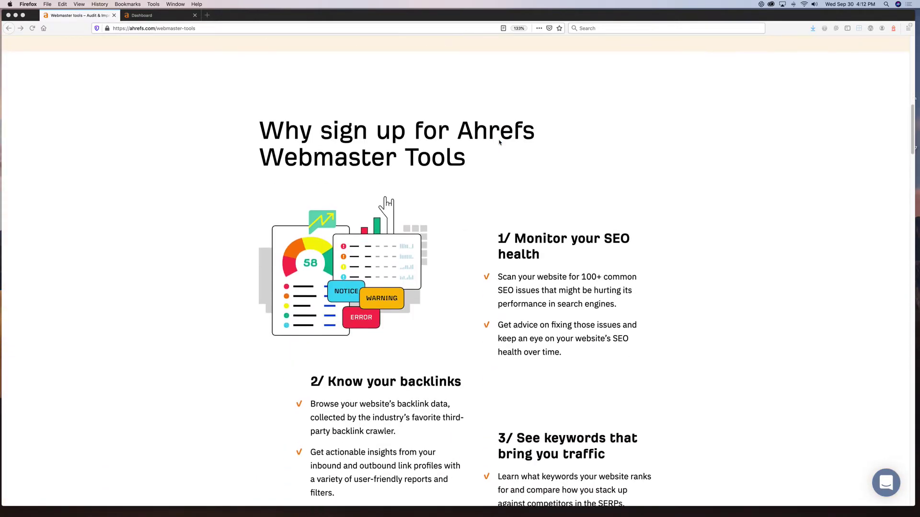
scroll(500, 142, "down", 20)
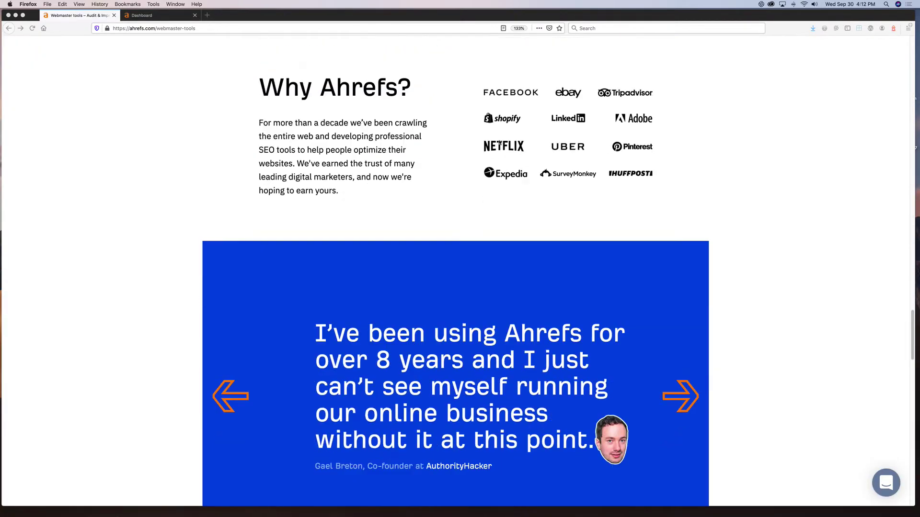
scroll(499, 143, "down", 2)
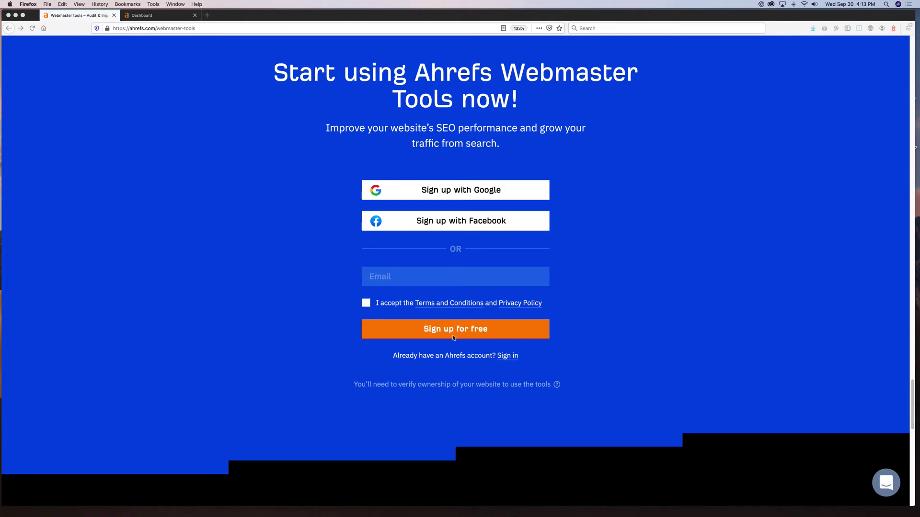
left_click(158, 15)
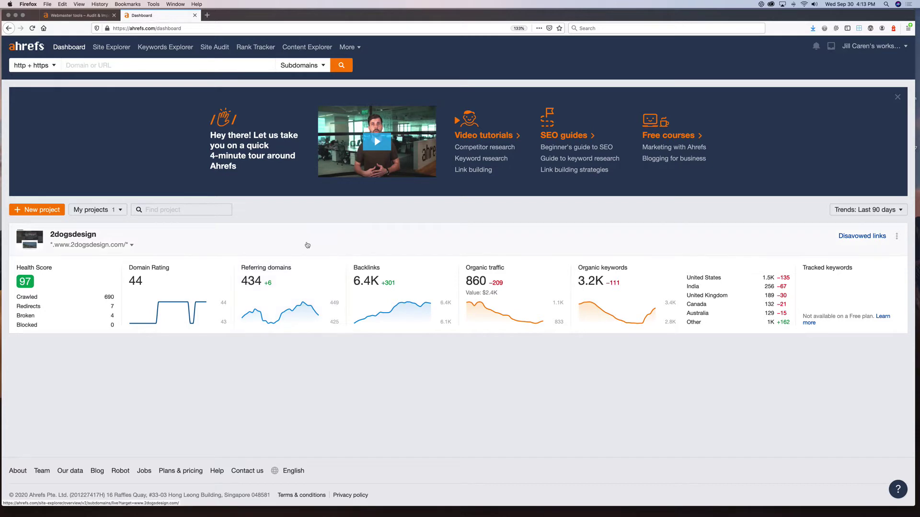
Examine the Google Search Console import and manual setup options for a new project, and cancel without creating one.
left_click(47, 211)
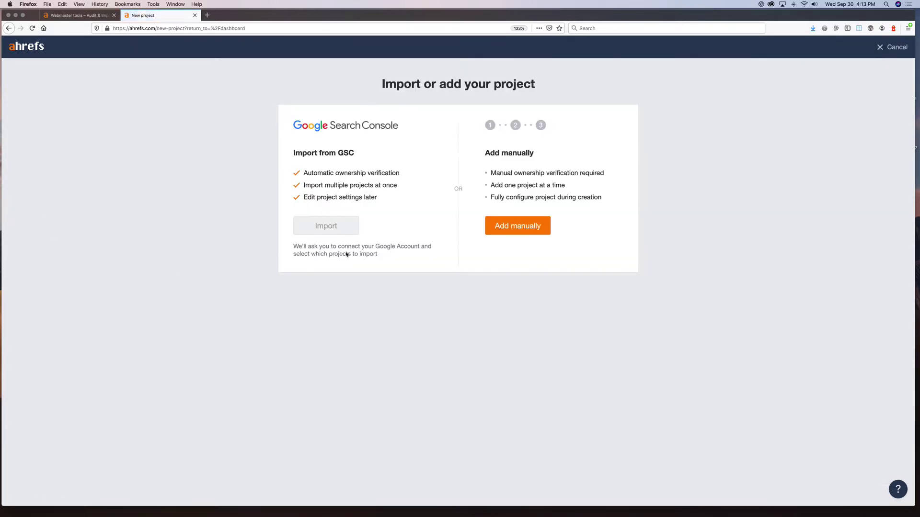
left_click_drag(418, 82, 559, 81)
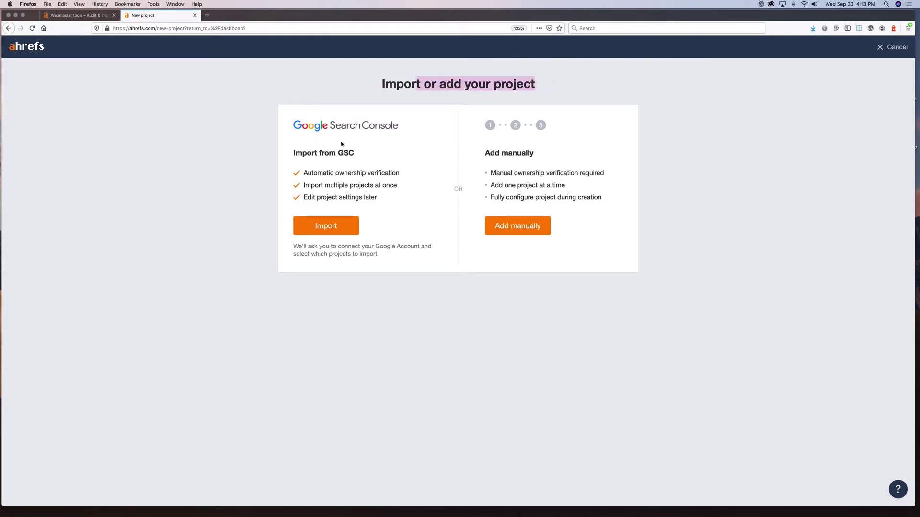
left_click(335, 227)
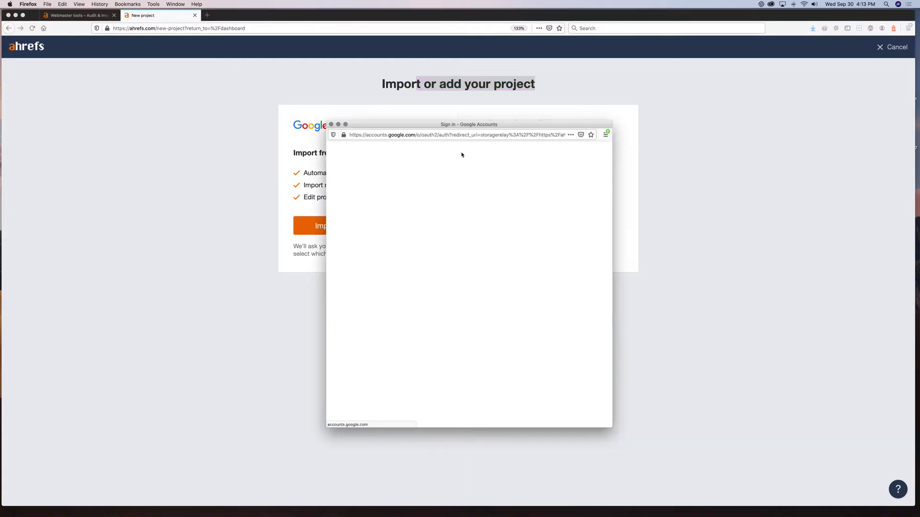
left_click(332, 124)
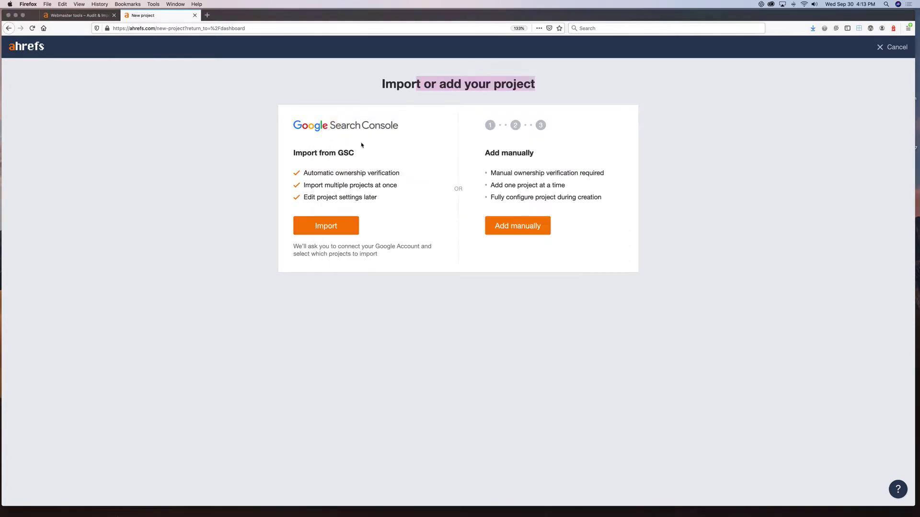
left_click(525, 230)
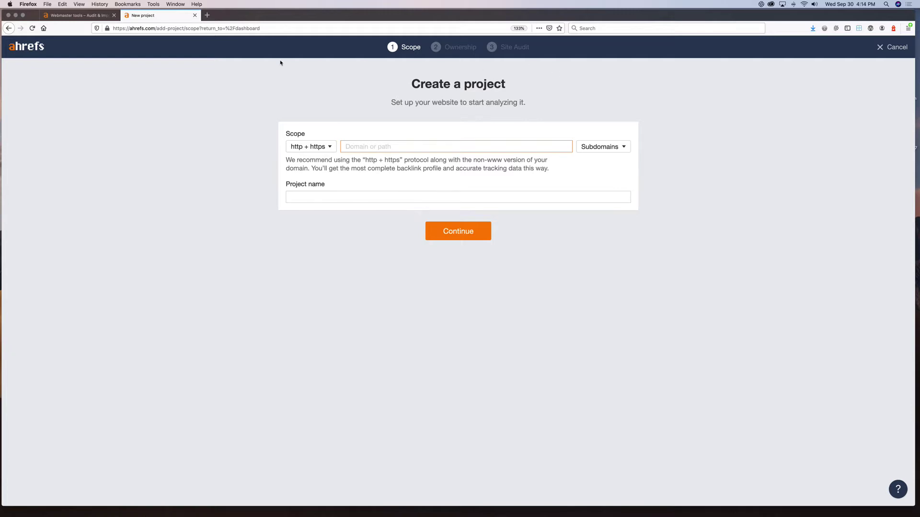
left_click(892, 46)
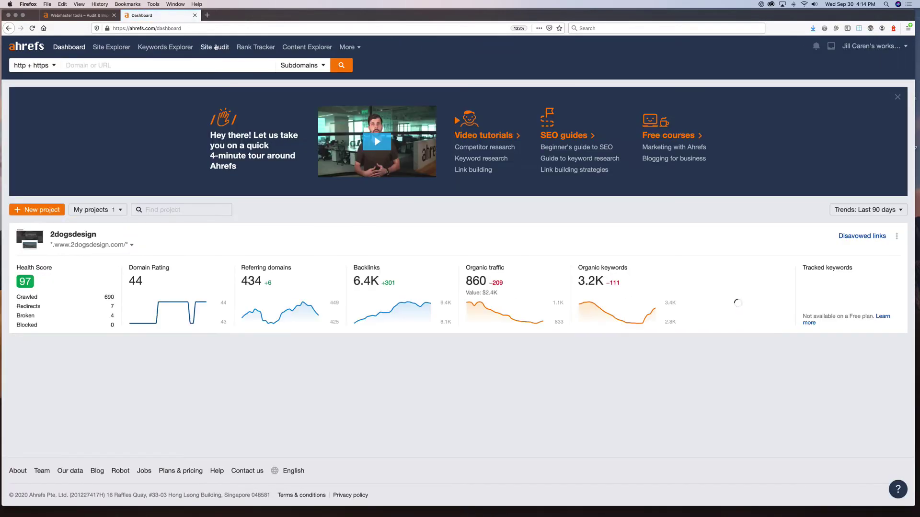
Open the Site Audit overview of today's 2dogsdesign crawl and look through its charts and top issues.
left_click(216, 47)
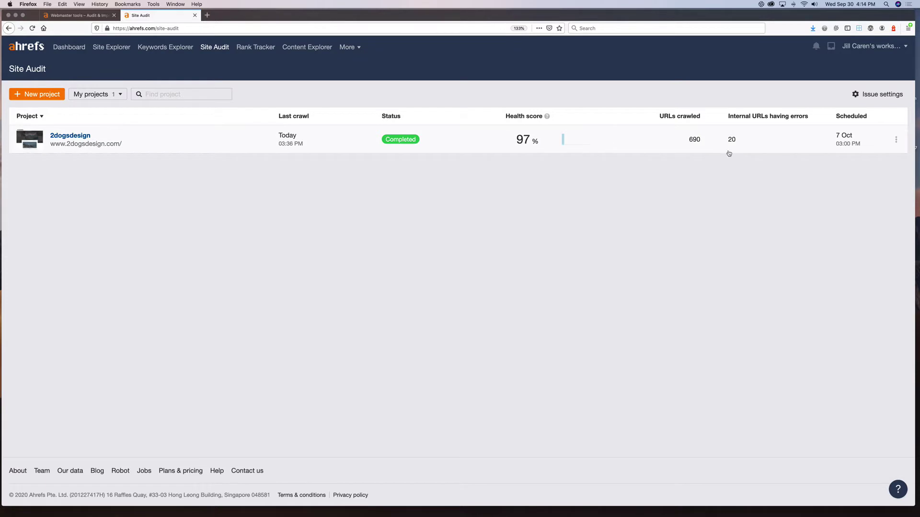
left_click(77, 138)
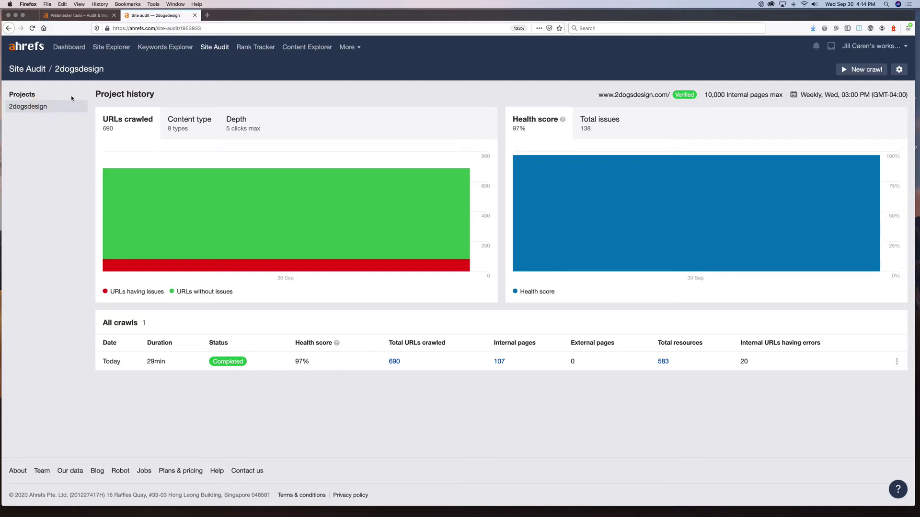
left_click(112, 362)
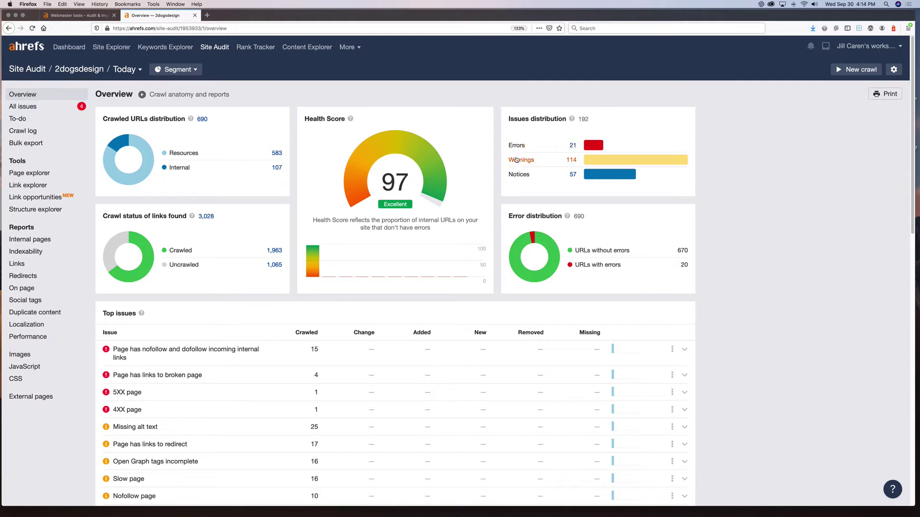
scroll(579, 225, "down", 3)
scroll(578, 225, "down", 5)
scroll(527, 235, "up", 5)
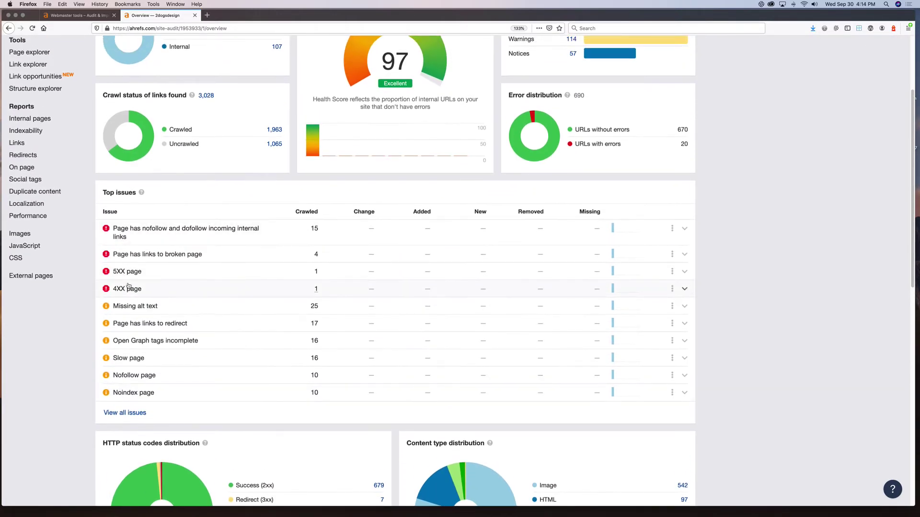
scroll(127, 280, "up", 3)
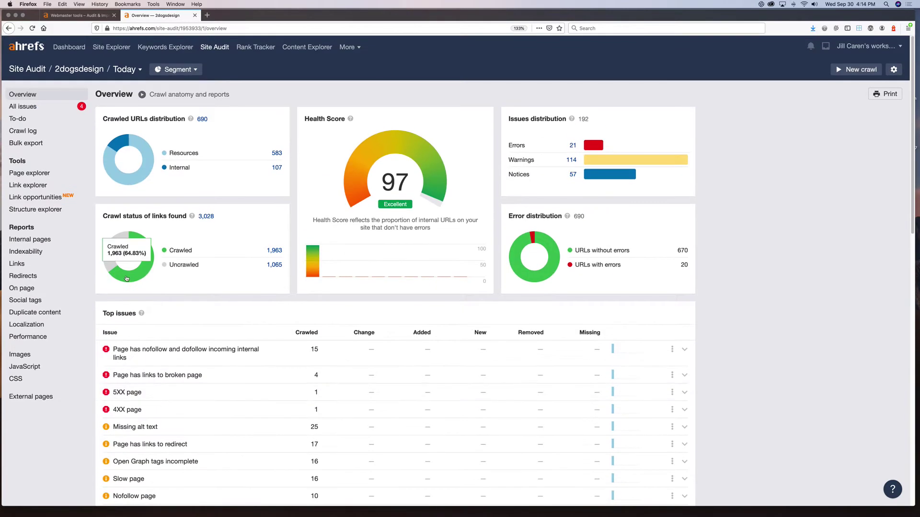
From the full issue list, read the details of the indexable "Title too long" issue and view its affected URLs.
left_click(21, 108)
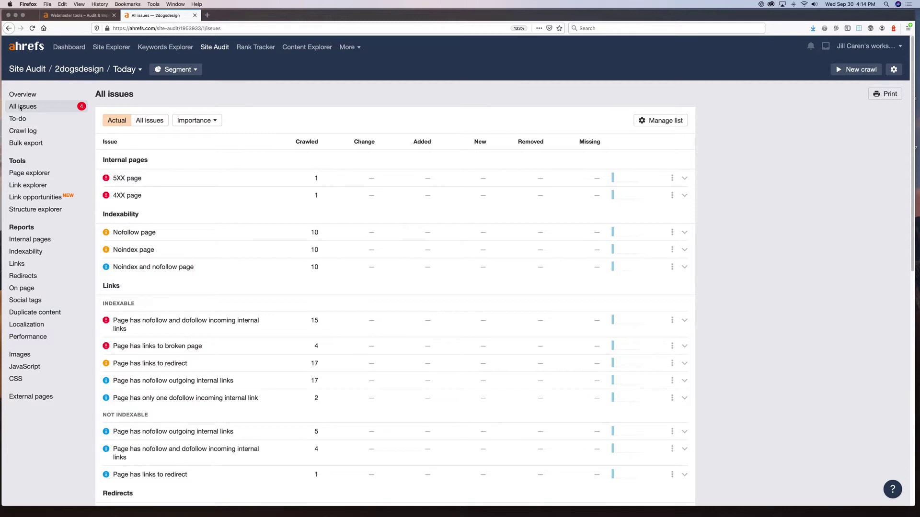
scroll(104, 335, "down", 8)
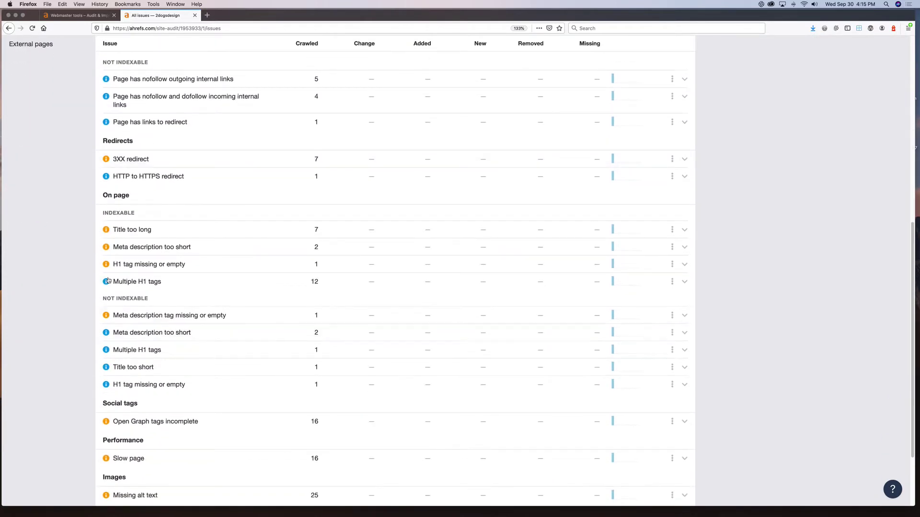
left_click(127, 232)
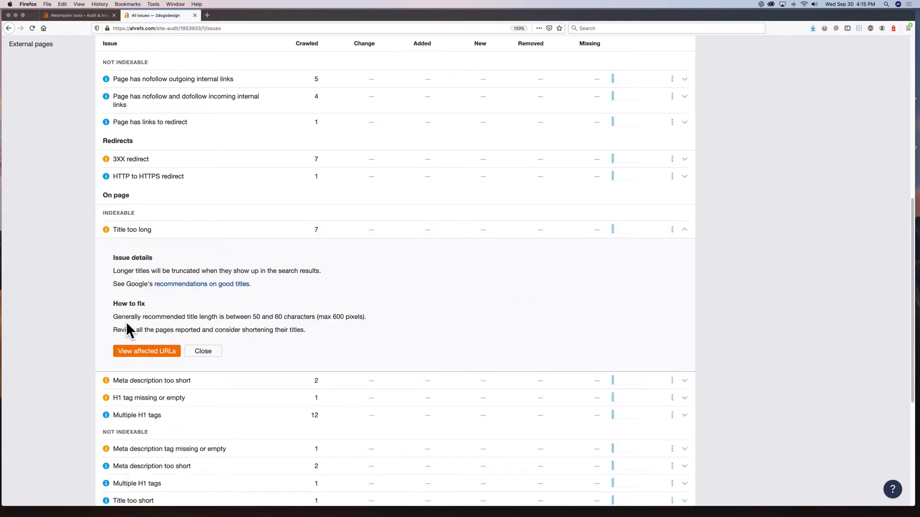
left_click(145, 351)
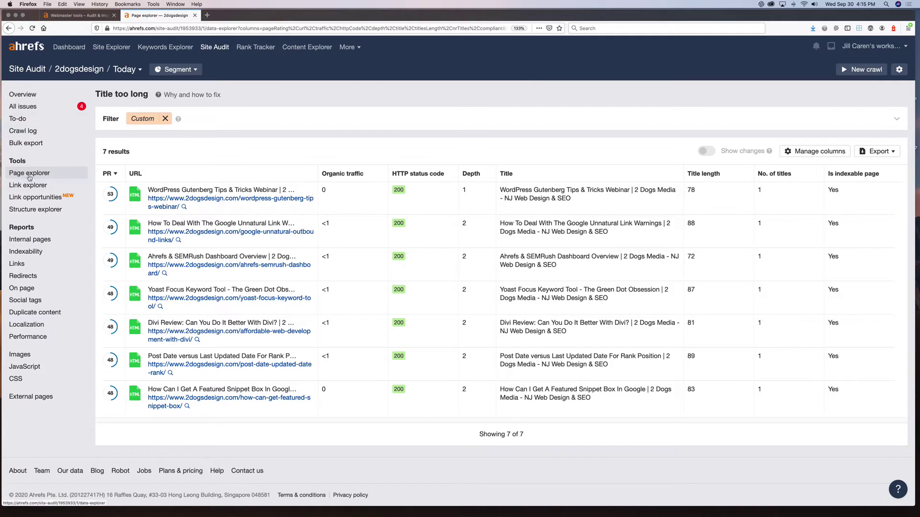
left_click(26, 211)
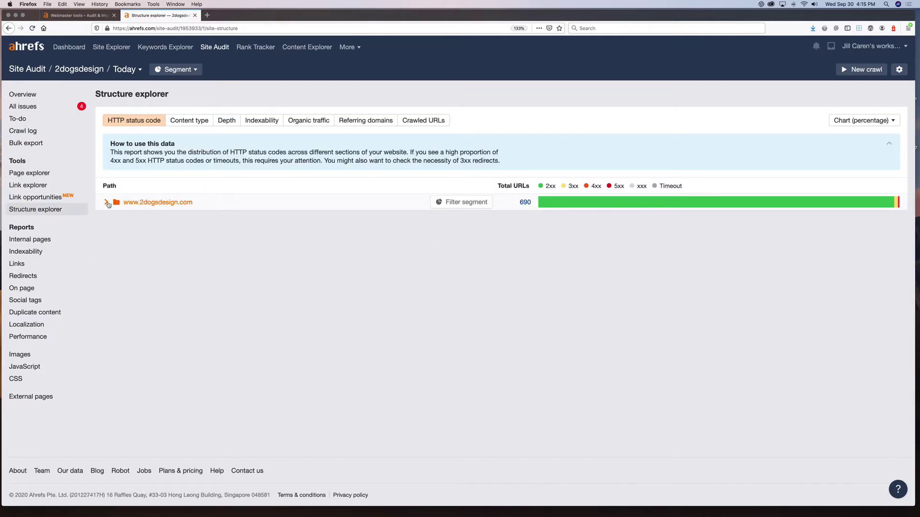
left_click(106, 203)
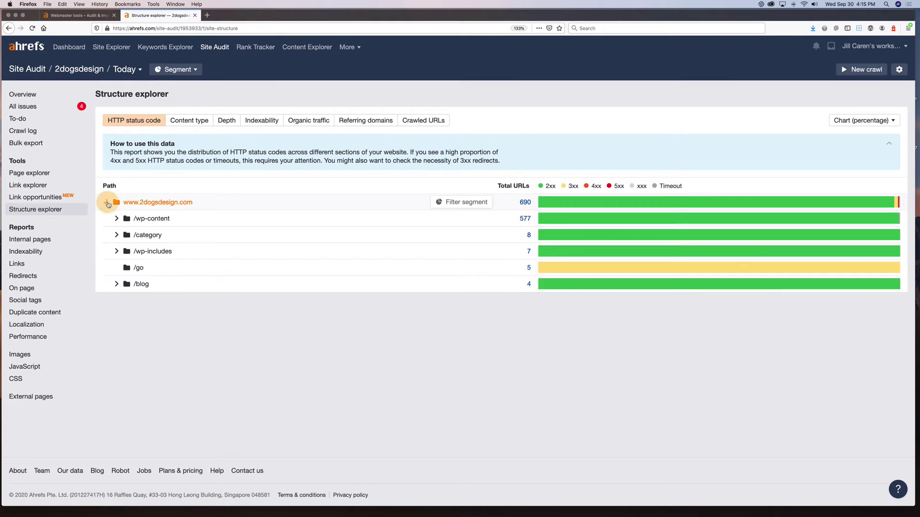
left_click(183, 121)
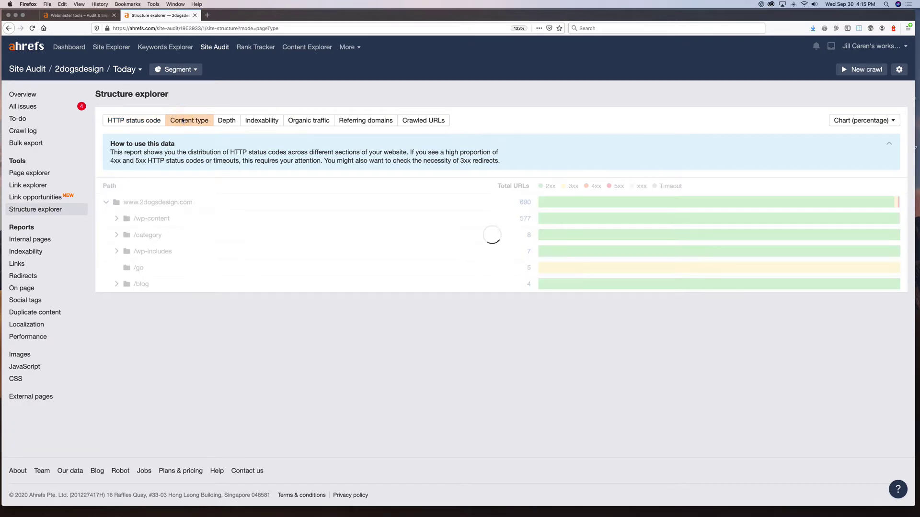
left_click(228, 122)
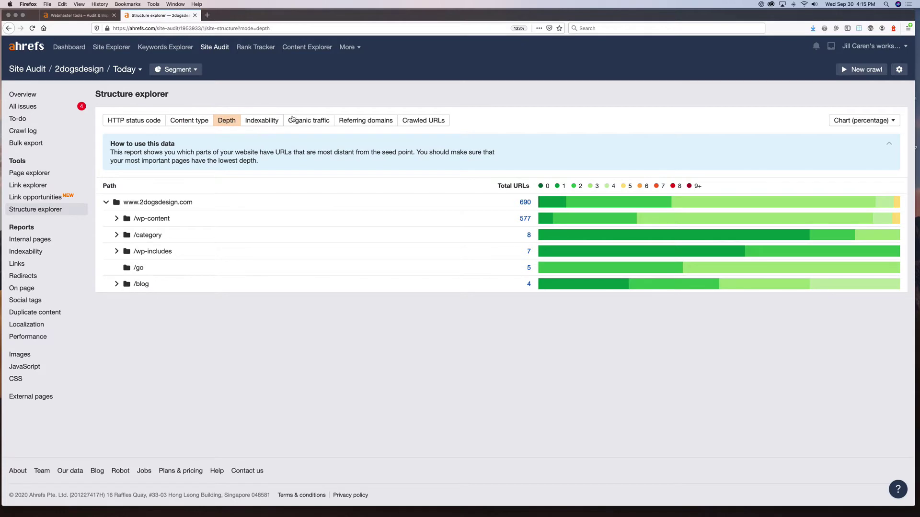
left_click(307, 121)
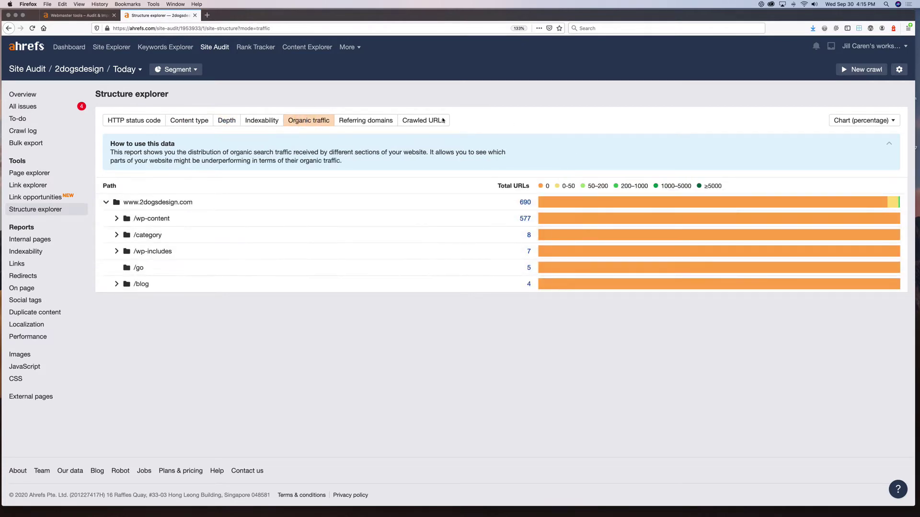
Check the Internal pages report and examine the Images report's file sizes, load times and top alt texts.
left_click(28, 242)
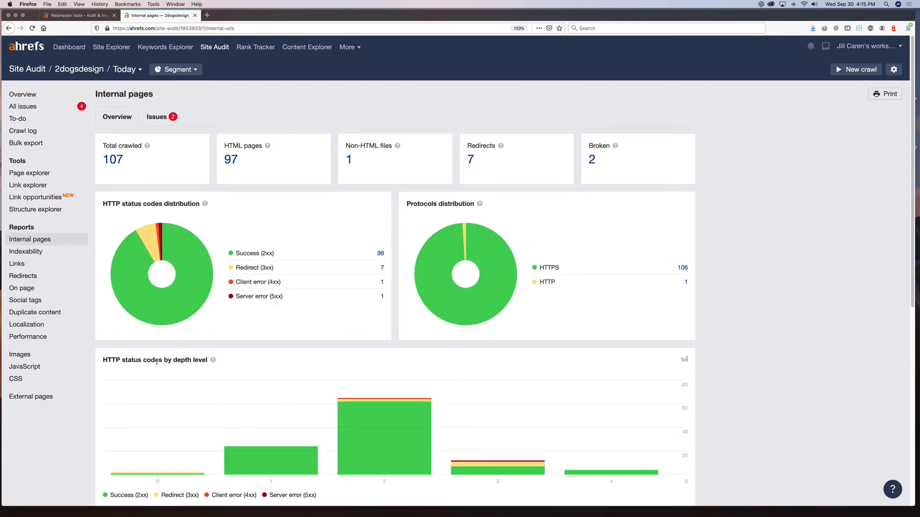
left_click(21, 355)
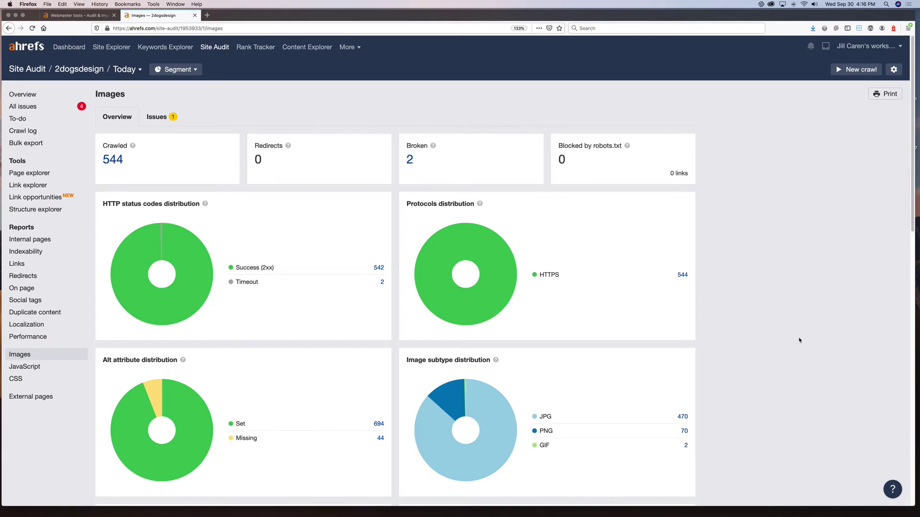
scroll(798, 339, "down", 10)
scroll(799, 340, "down", 2)
mouse_move(111, 217)
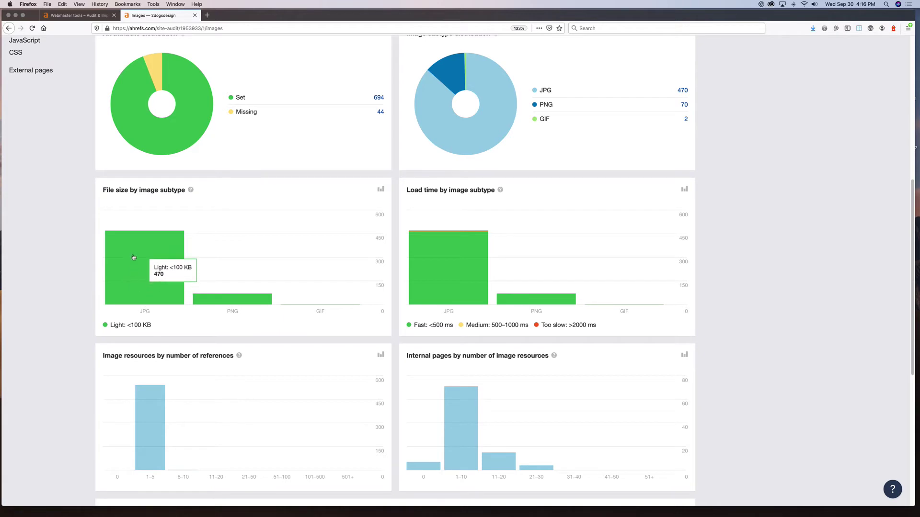
mouse_move(214, 302)
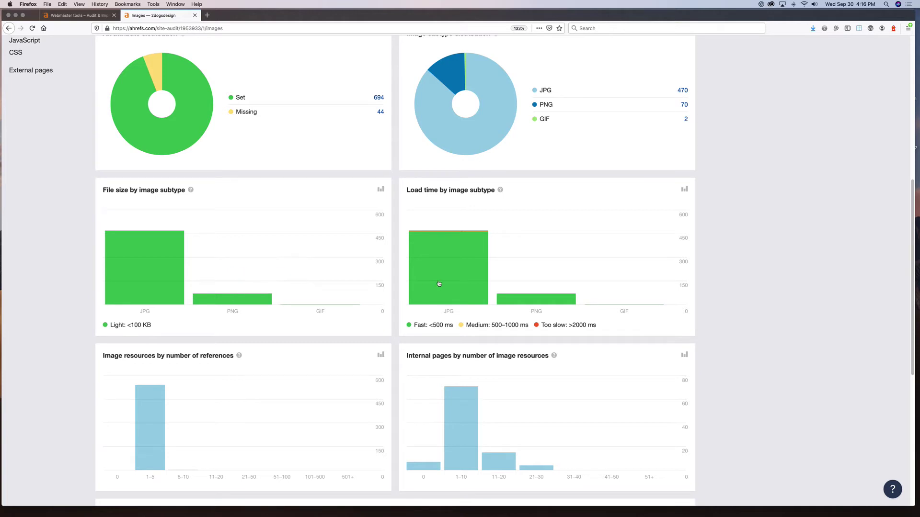
scroll(440, 201, "down", 2)
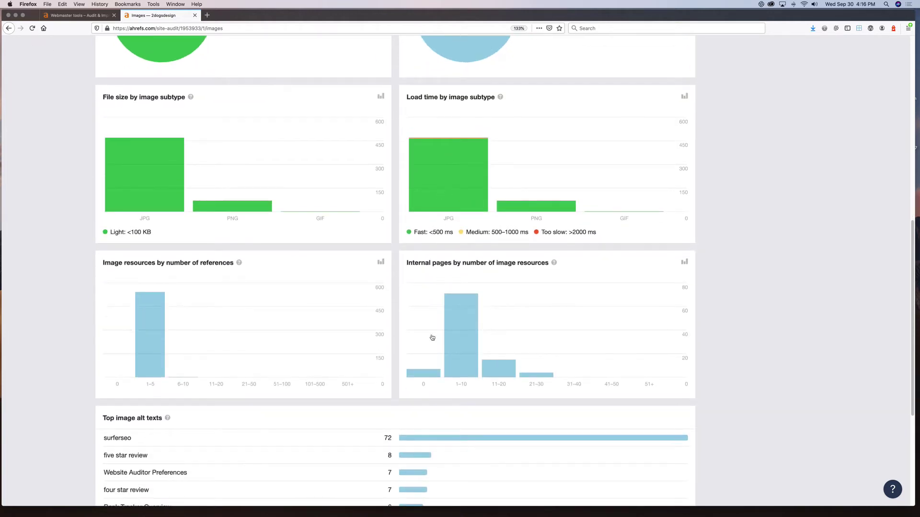
scroll(449, 322, "down", 3)
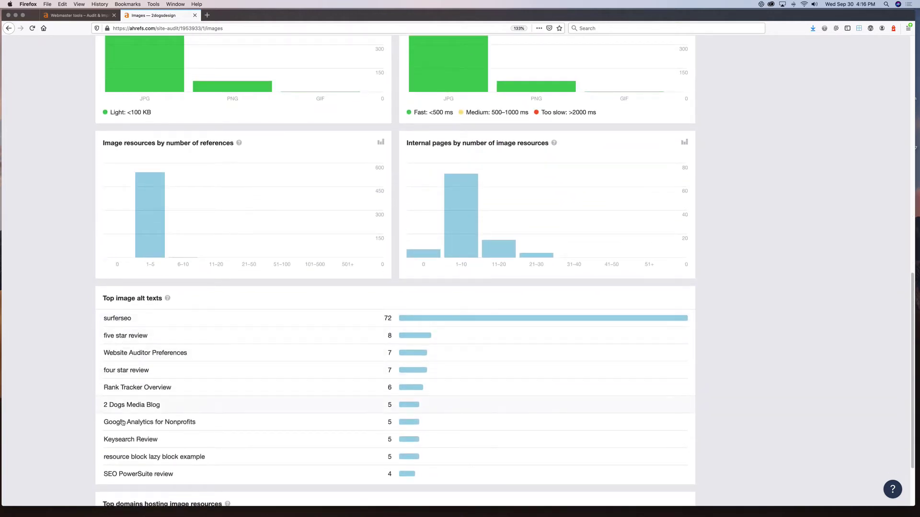
scroll(124, 448, "down", 2)
scroll(230, 335, "up", 10)
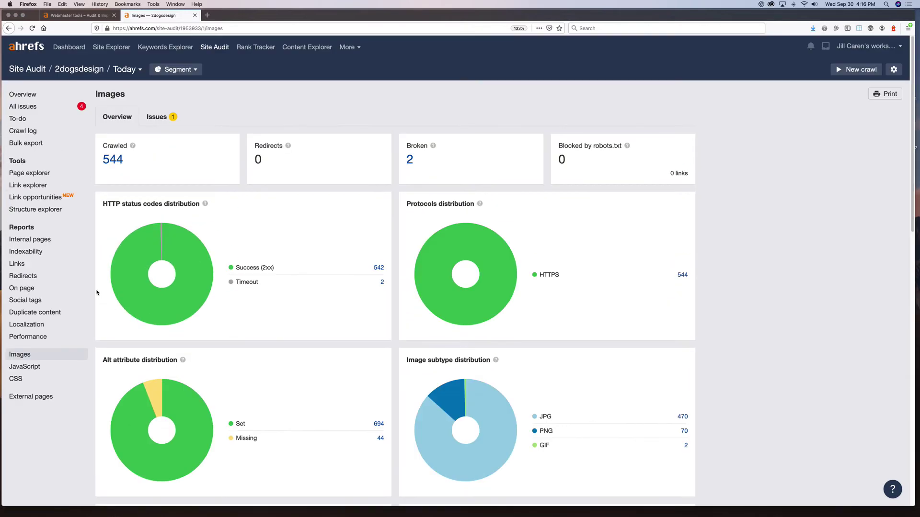
Inspect the Duplicate content distribution for title, description, H1 and content, and open the Links report.
left_click(33, 313)
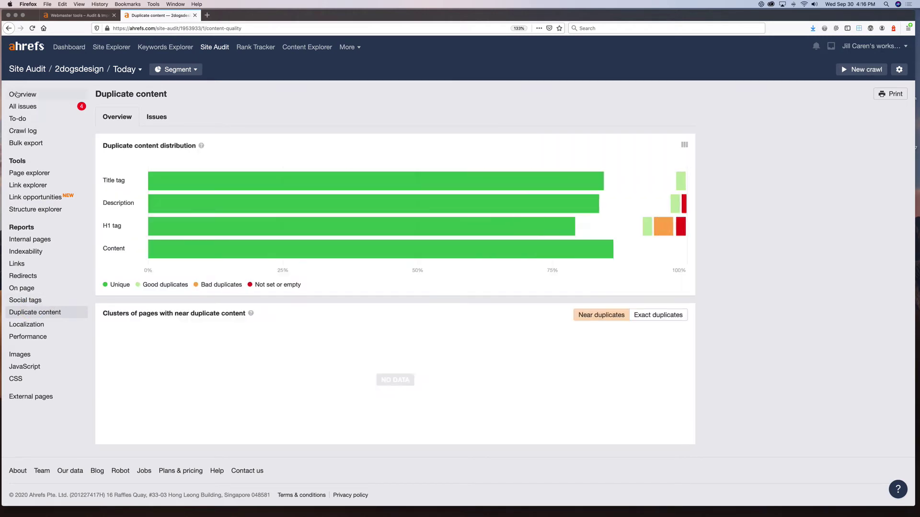
mouse_move(254, 180)
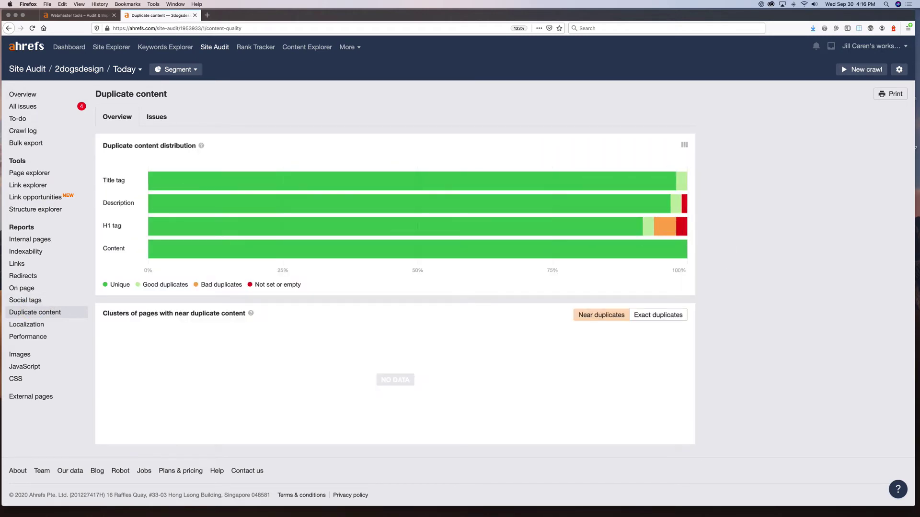
mouse_move(685, 231)
left_click(17, 264)
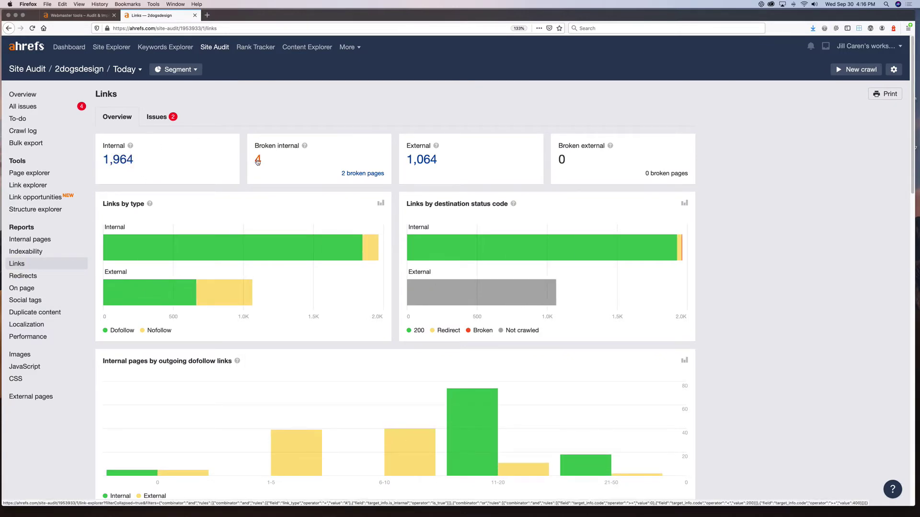
List the Links report's issues, then review the internal link opportunities, highlighting the keyword "nonprofit web design" in its context.
left_click(156, 118)
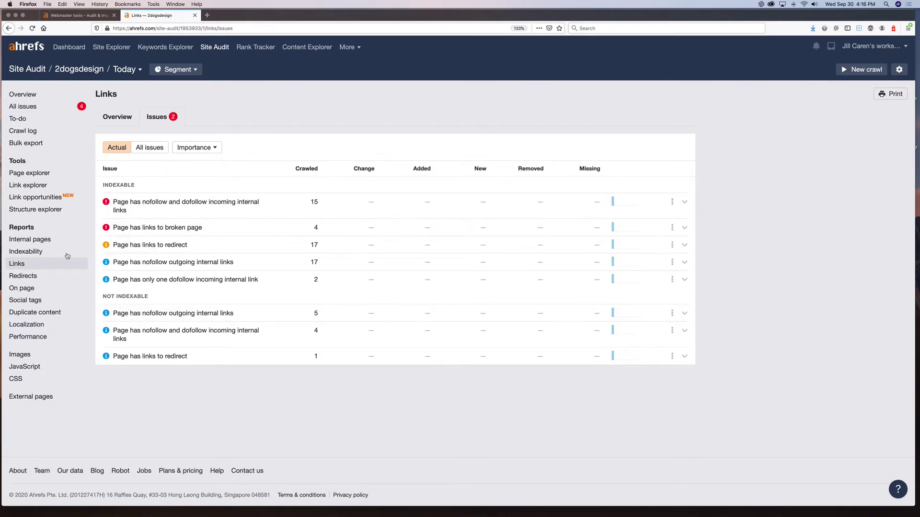
left_click(31, 200)
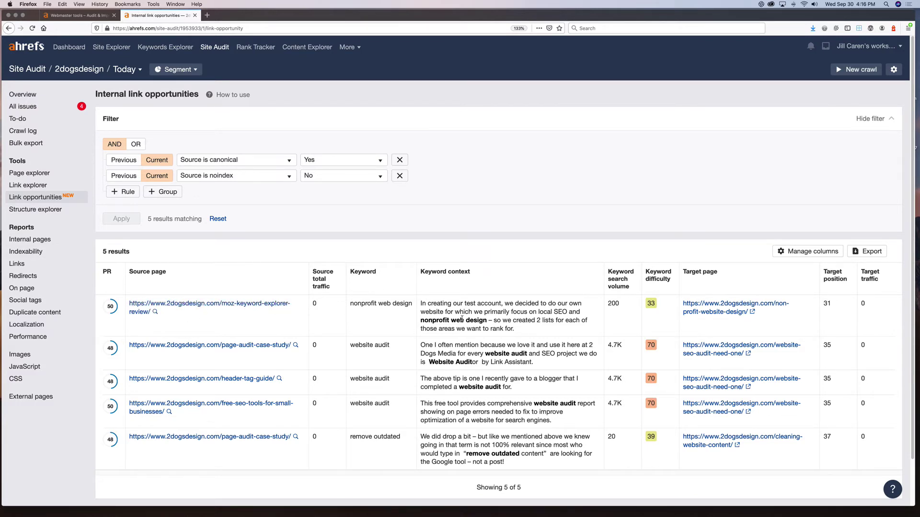
left_click_drag(486, 322, 424, 321)
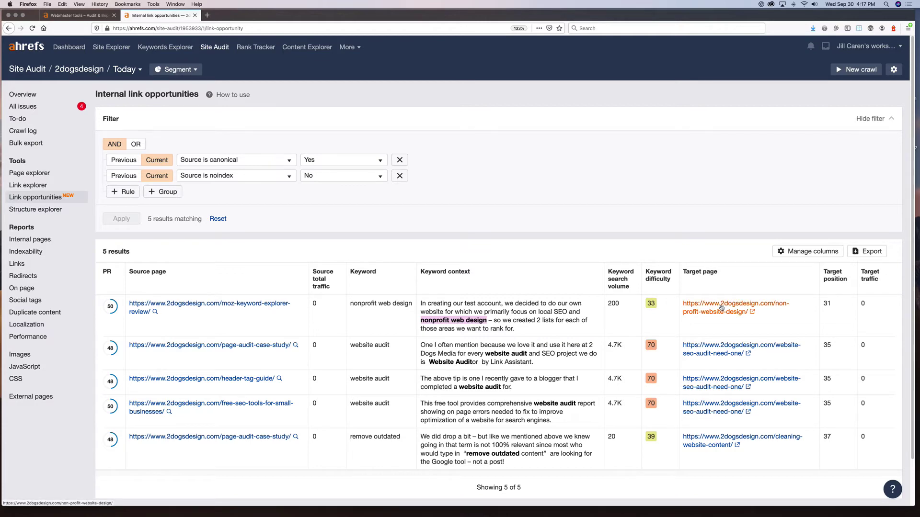
scroll(288, 383, "down", 2)
scroll(287, 383, "up", 2)
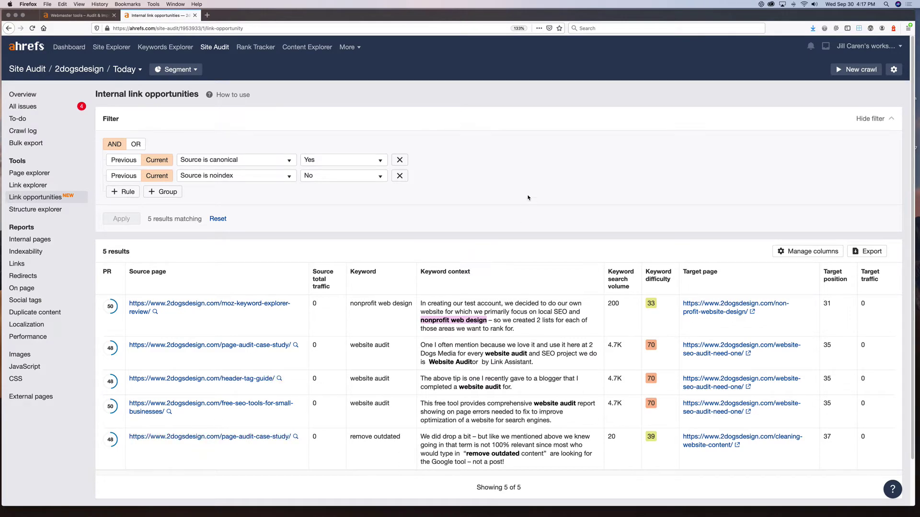
Browse the site's links in the Link explorer and return to the Site Audit overview.
left_click(26, 186)
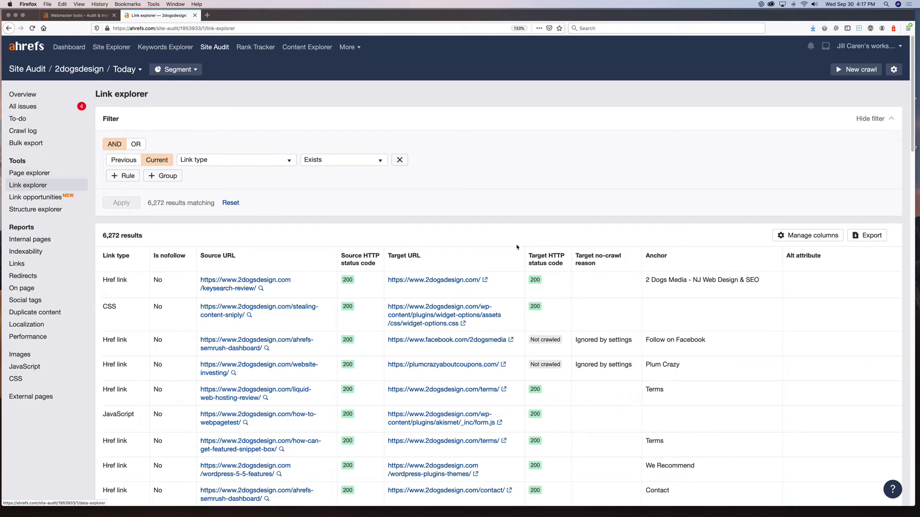
scroll(517, 248, "down", 10)
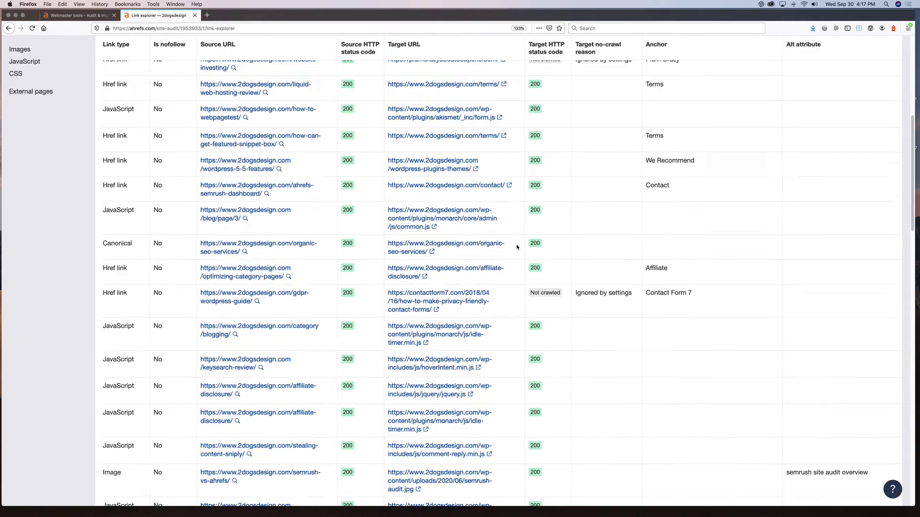
scroll(517, 247, "up", 10)
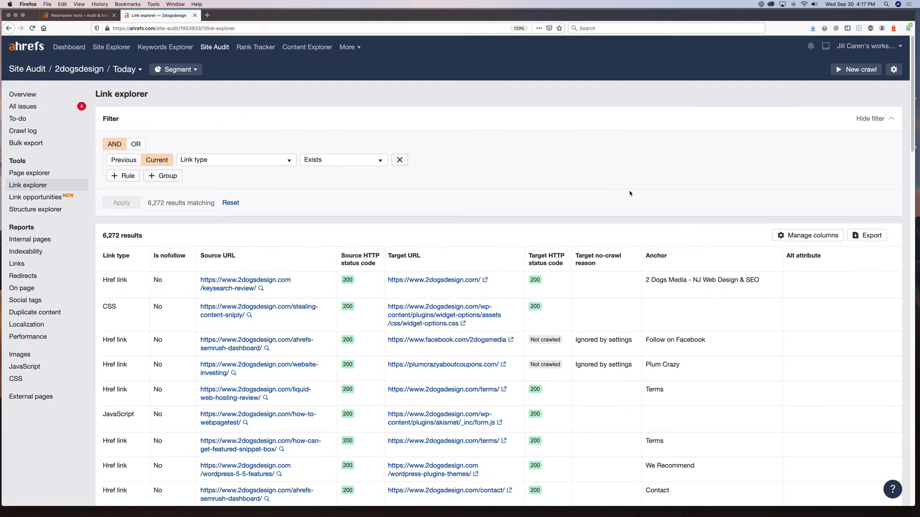
left_click(28, 97)
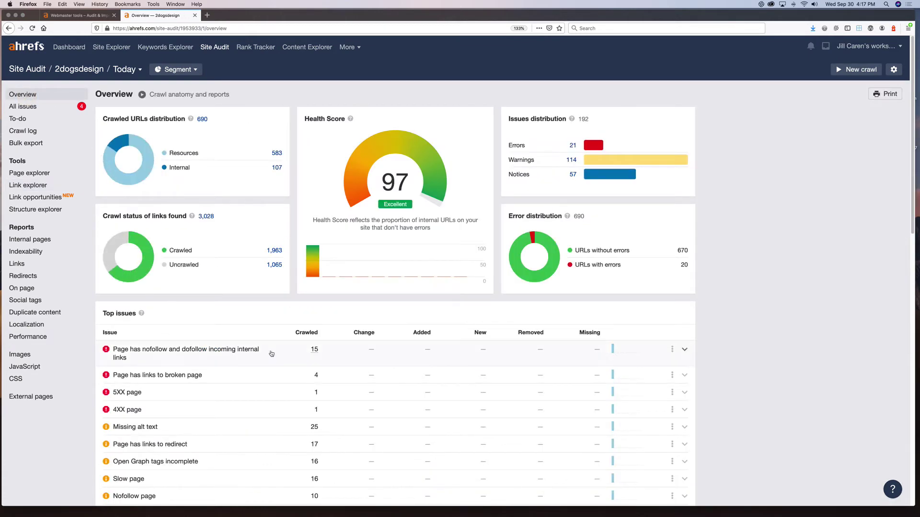
Visit Rank Tracker, Content Explorer, Keywords Explorer and Site Explorer briefly, and return to the project Dashboard.
left_click(250, 48)
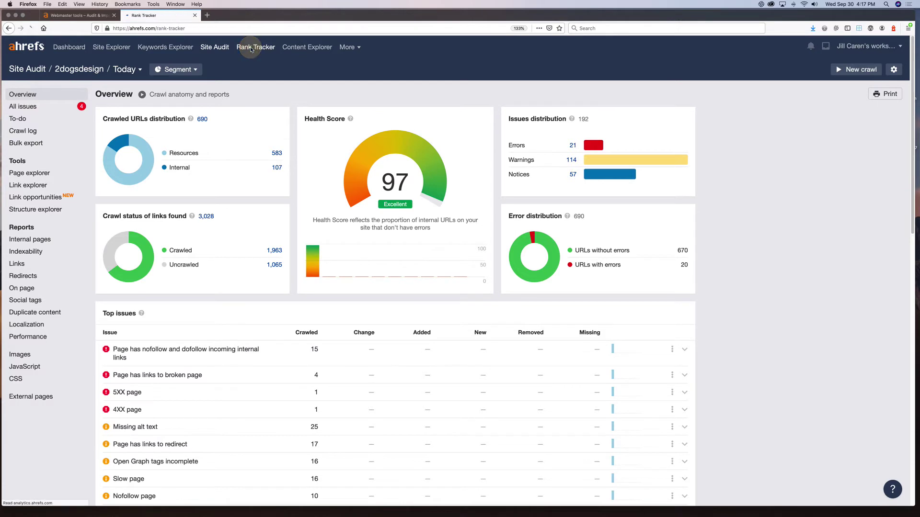
left_click(293, 48)
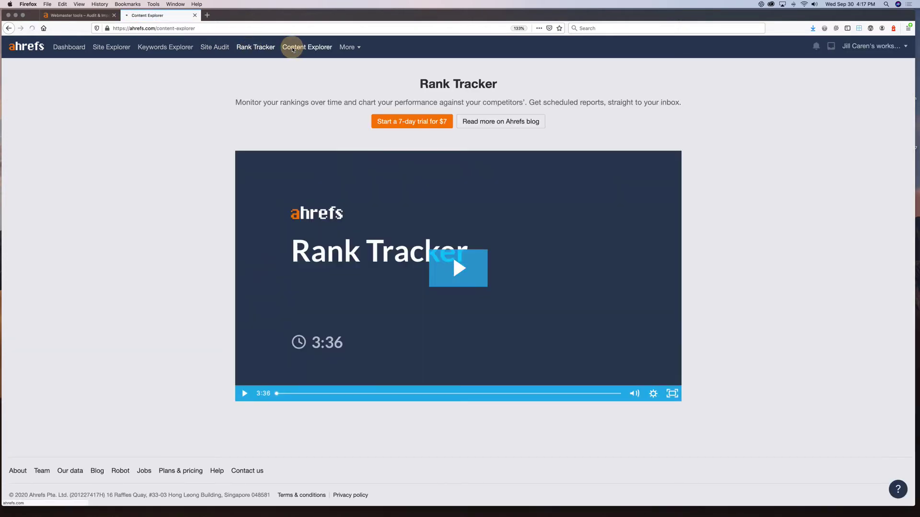
left_click(185, 48)
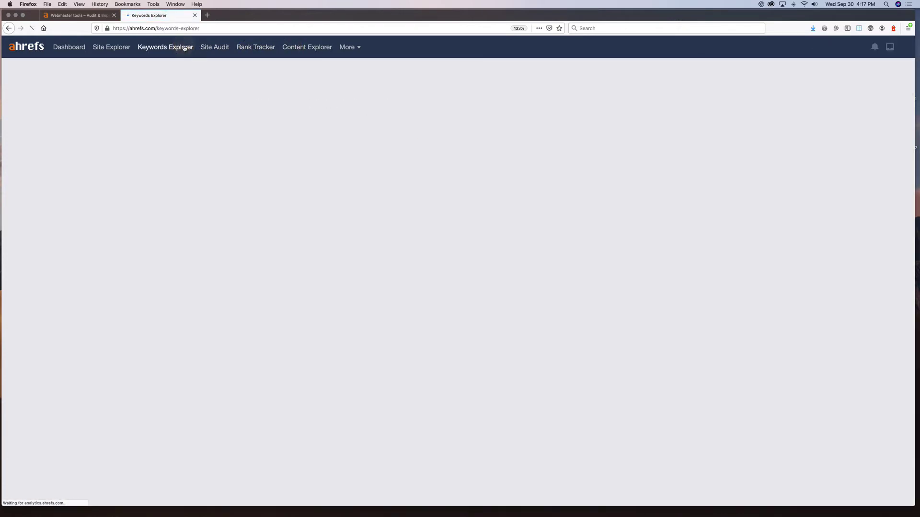
left_click(119, 48)
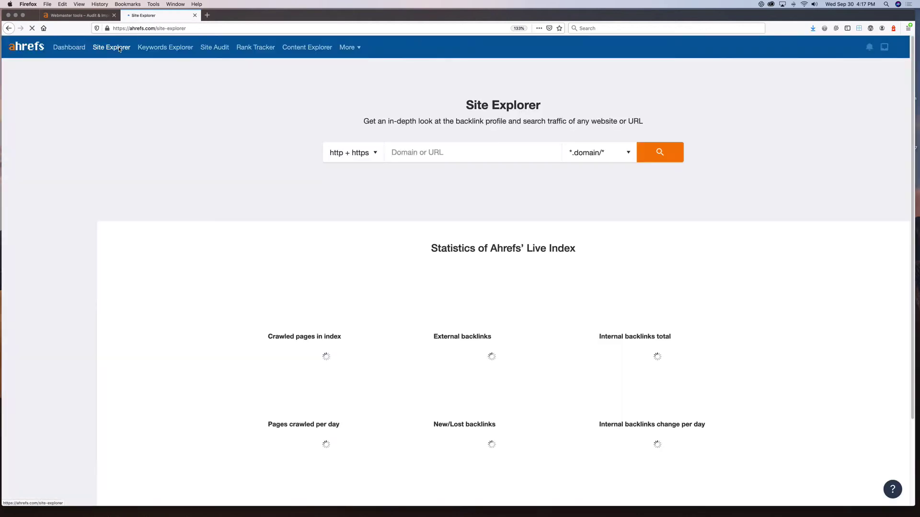
left_click(68, 50)
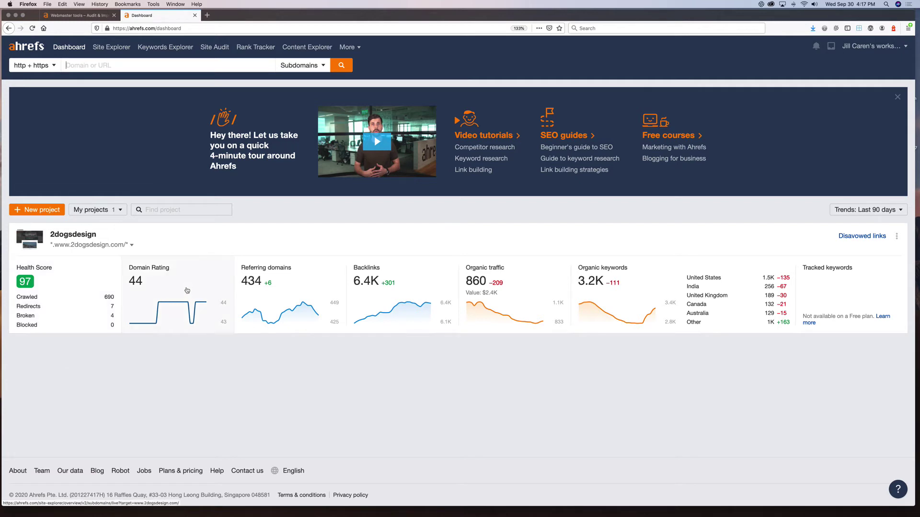
Open the referring domains of the 2dogsdesign project and look through the full list.
left_click(313, 286)
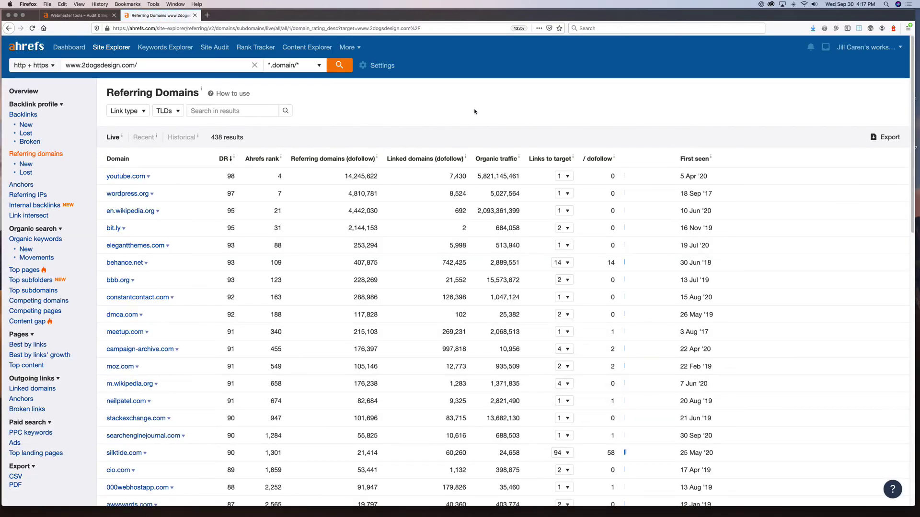
scroll(474, 111, "down", 20)
scroll(475, 112, "up", 20)
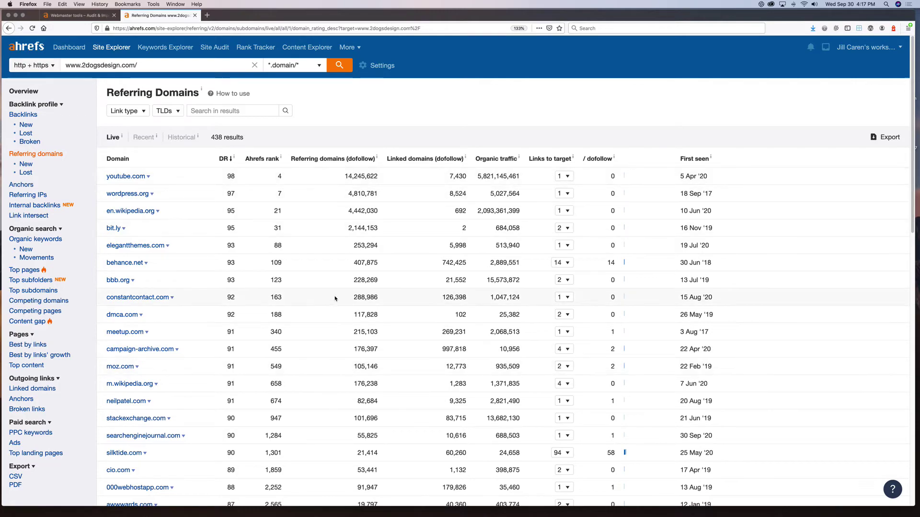
scroll(334, 298, "down", 15)
scroll(334, 299, "up", 15)
left_click(22, 174)
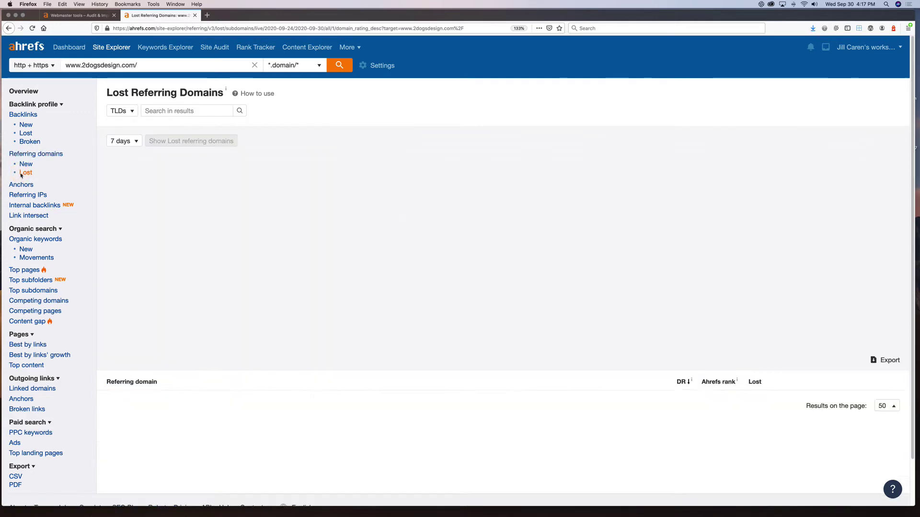
scroll(21, 174, "down", 4)
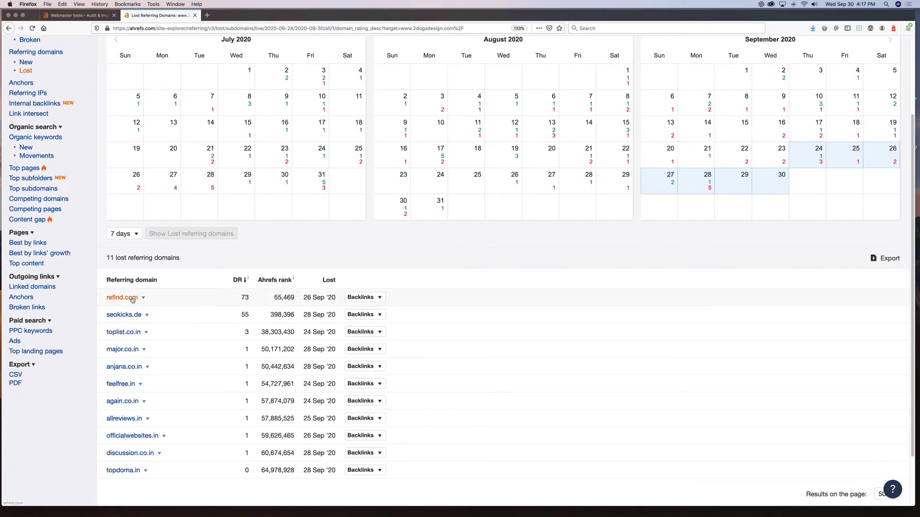
left_click(135, 238)
left_click(120, 286)
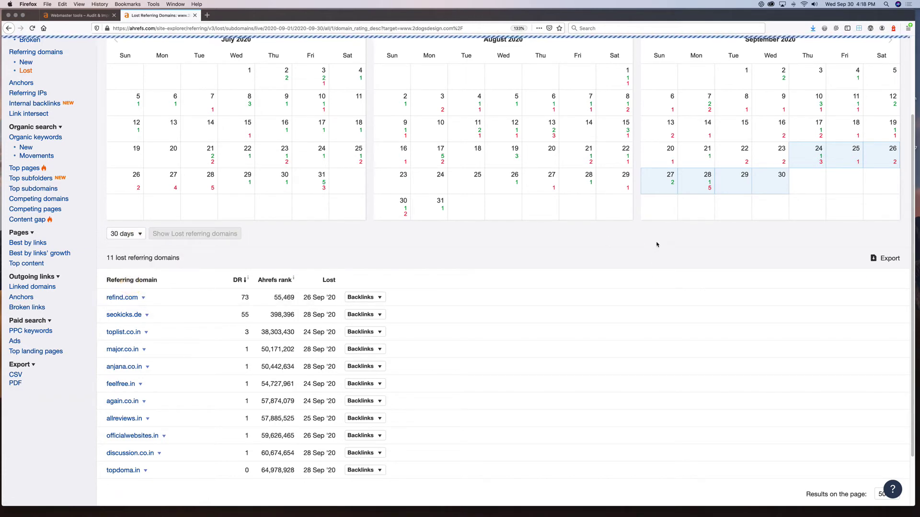
scroll(201, 345, "down", 5)
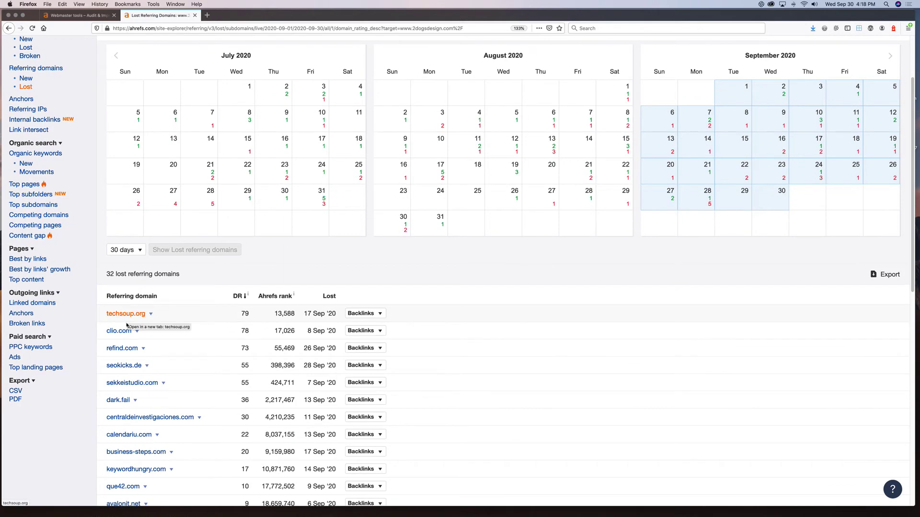
Expand the lost backlinks from techsoup.org, find the site owner's first name on the first referring forum page, and close that page.
left_click(371, 315)
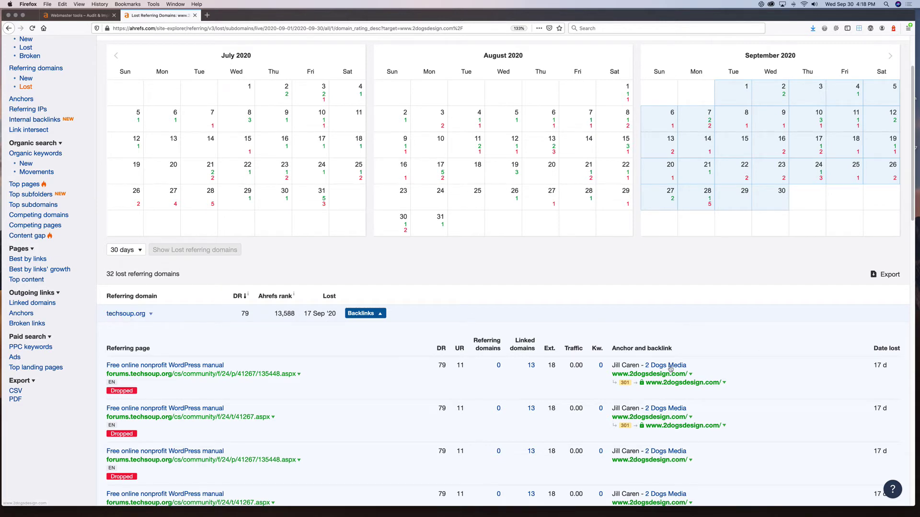
left_click(158, 374)
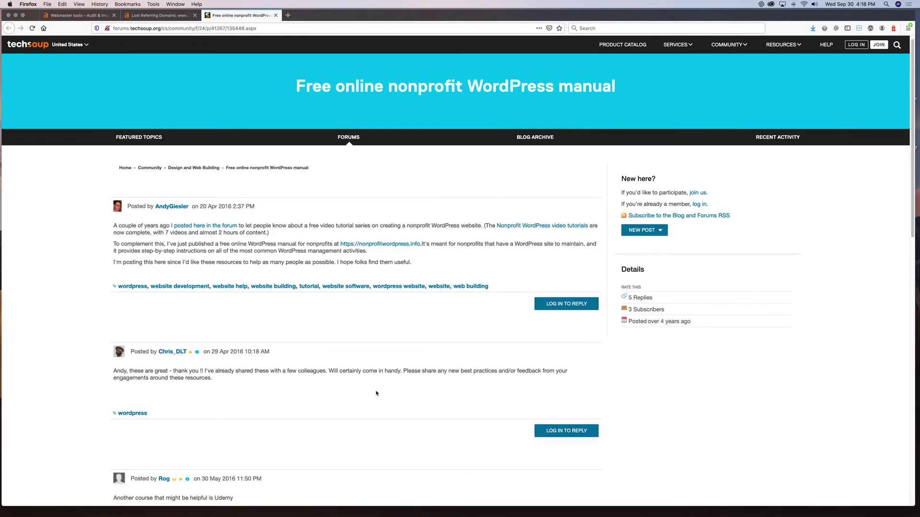
key("super+f")
type("jill")
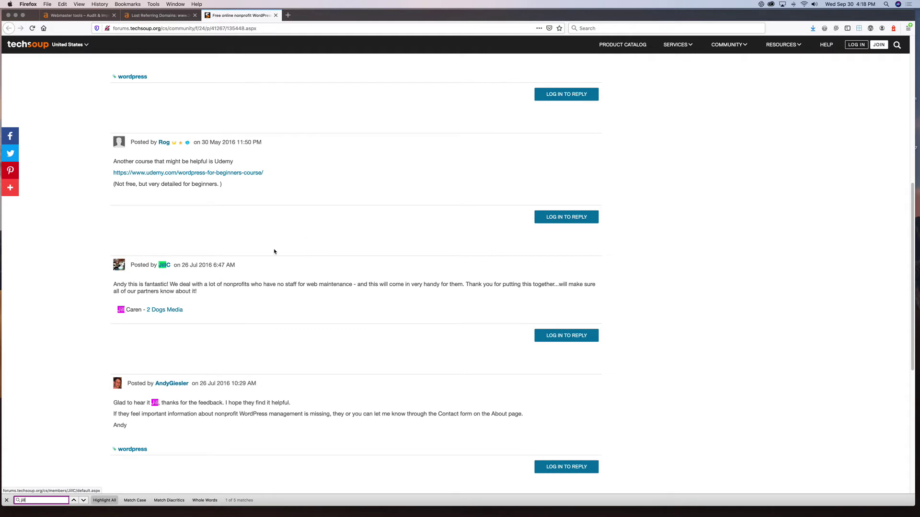
left_click(166, 267)
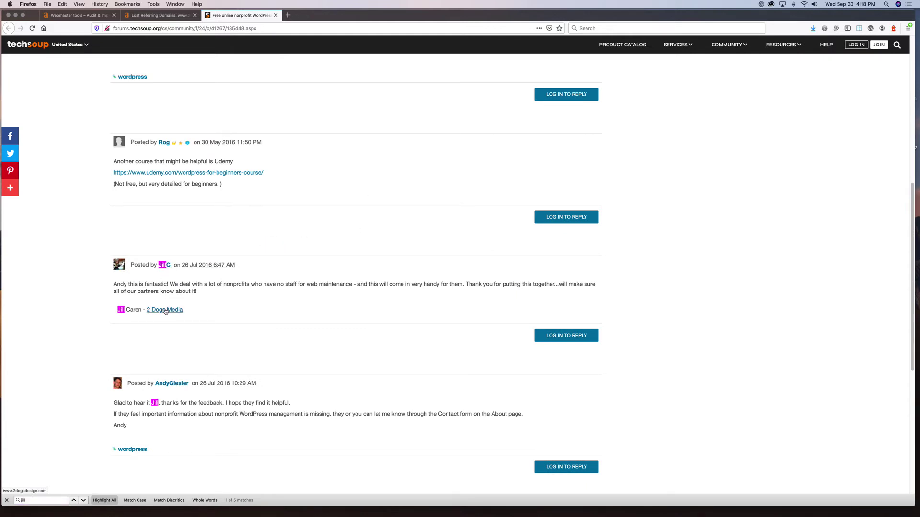
left_click(276, 15)
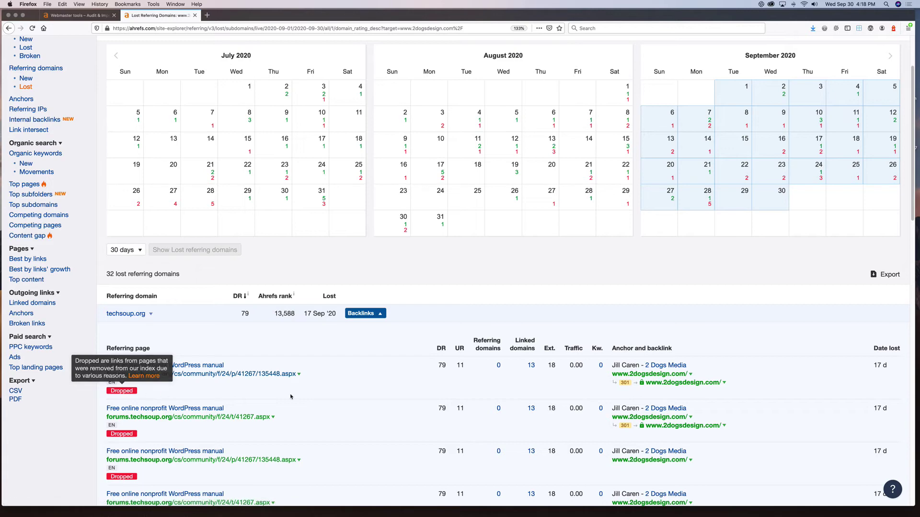
Check the available time periods for lost referring domains and view the new referring domains.
scroll(331, 384, "up", 3)
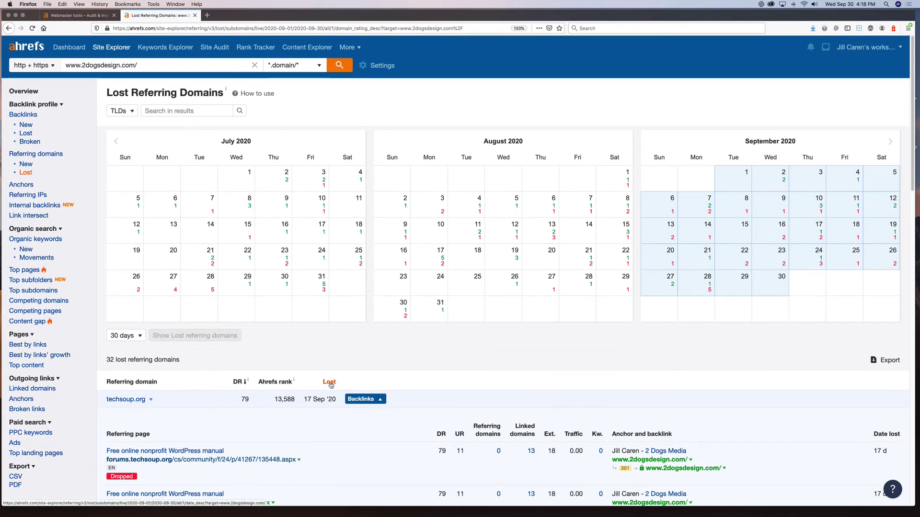
left_click(128, 337)
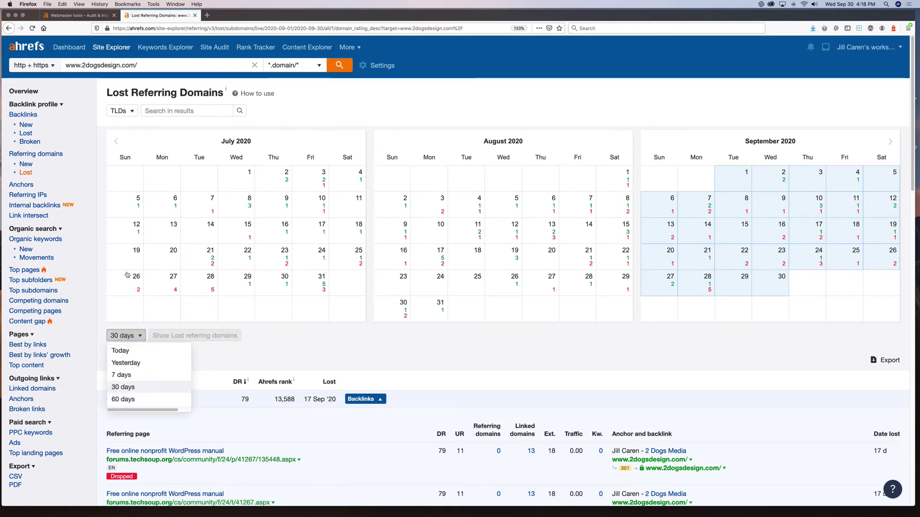
left_click(26, 164)
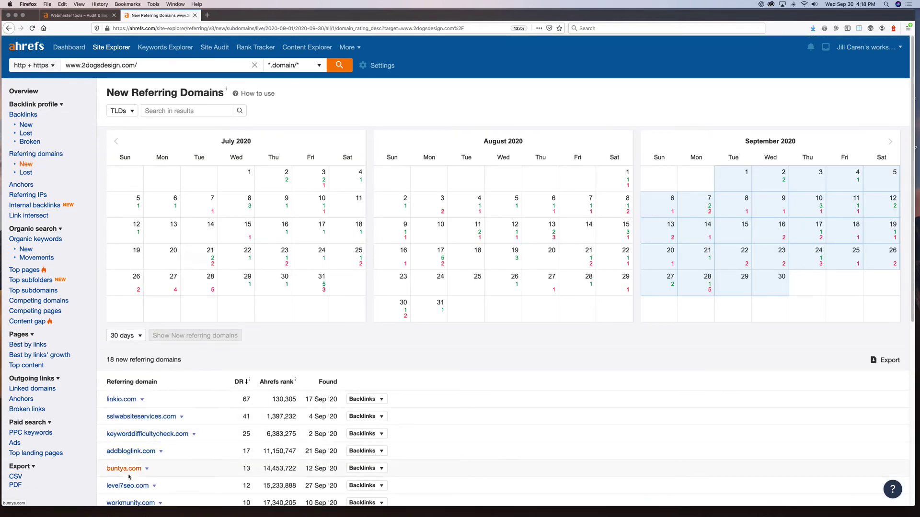
Examine the anchor texts of the site's backlinks on the first and fifth result pages of the Anchors report.
left_click(22, 185)
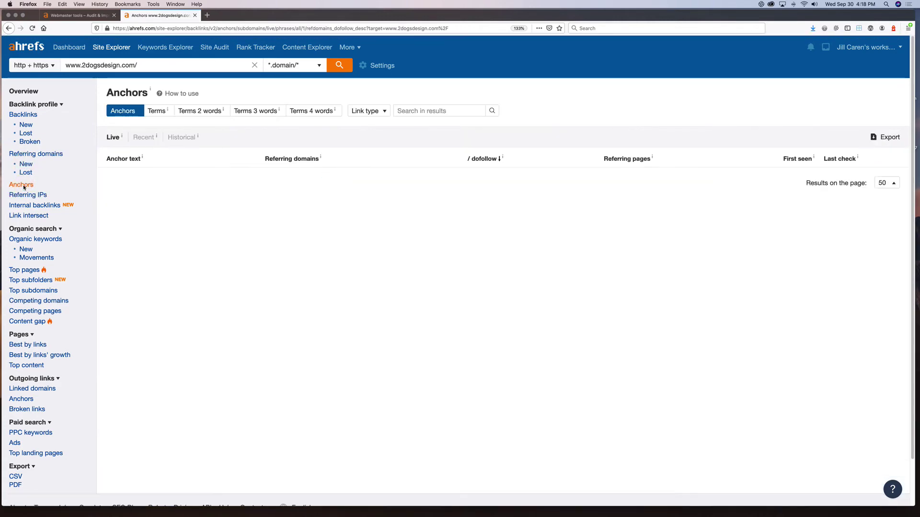
scroll(263, 322, "down", 10)
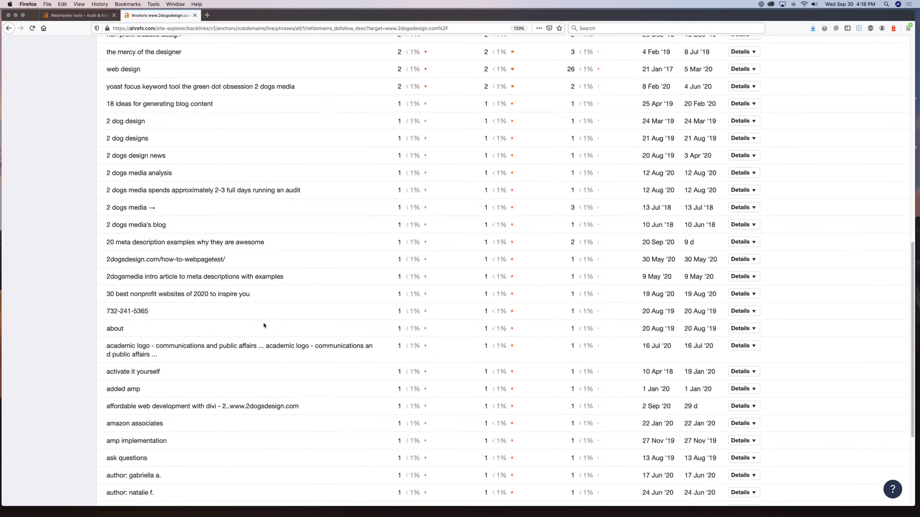
scroll(264, 325, "down", 3)
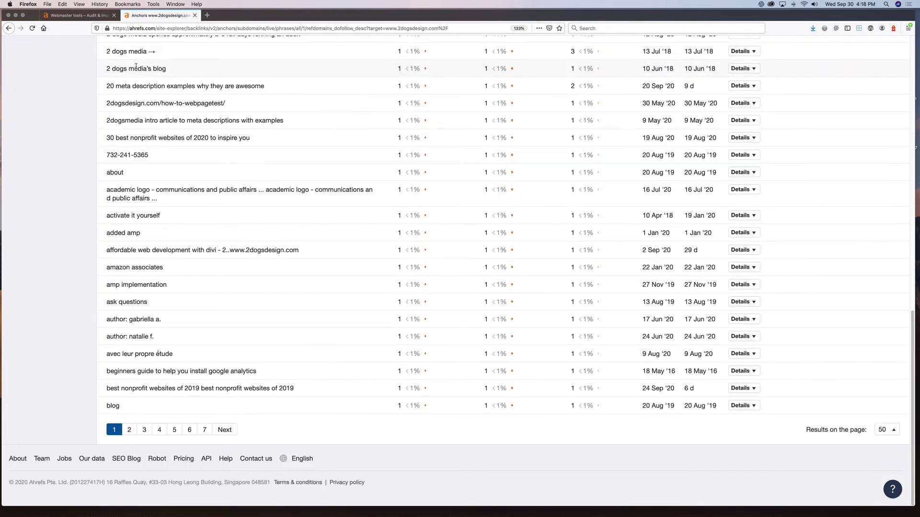
left_click(174, 430)
scroll(246, 375, "down", 15)
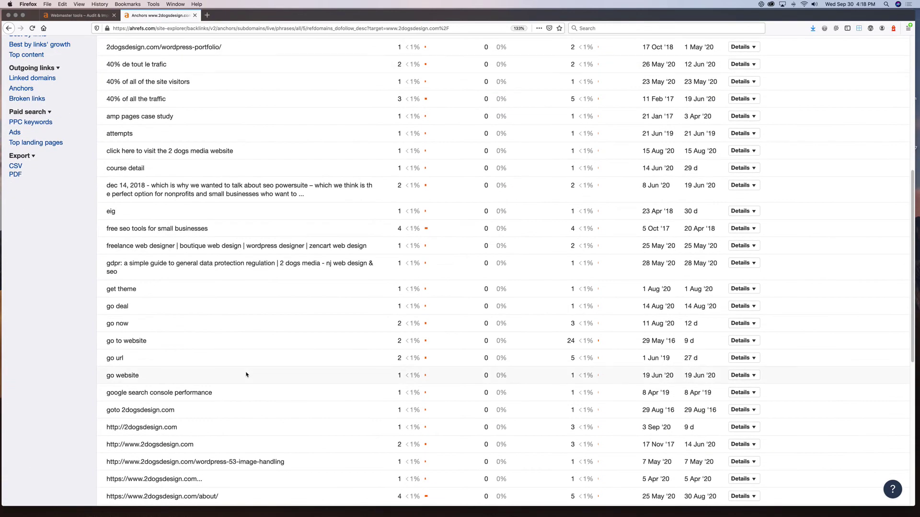
scroll(246, 375, "up", 15)
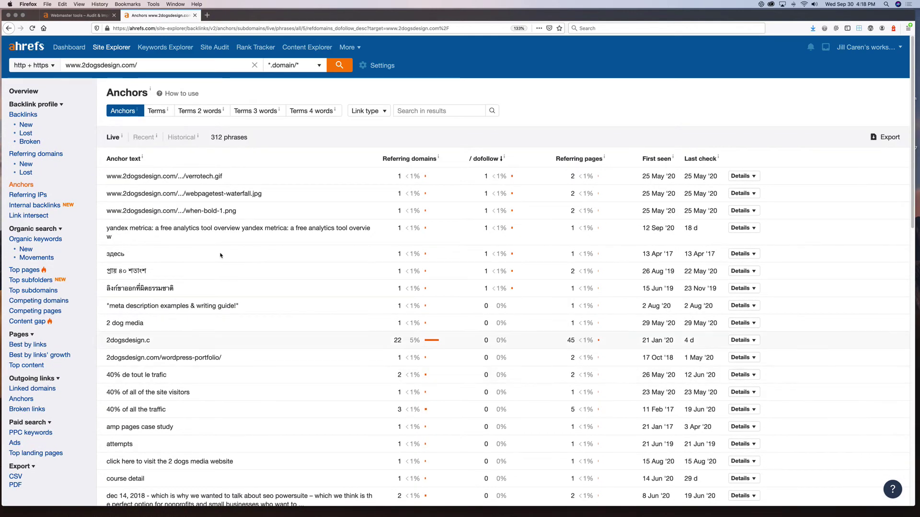
Review the Broken backlinks report, checking the referring pages and the missing target URLs they link to.
left_click(35, 143)
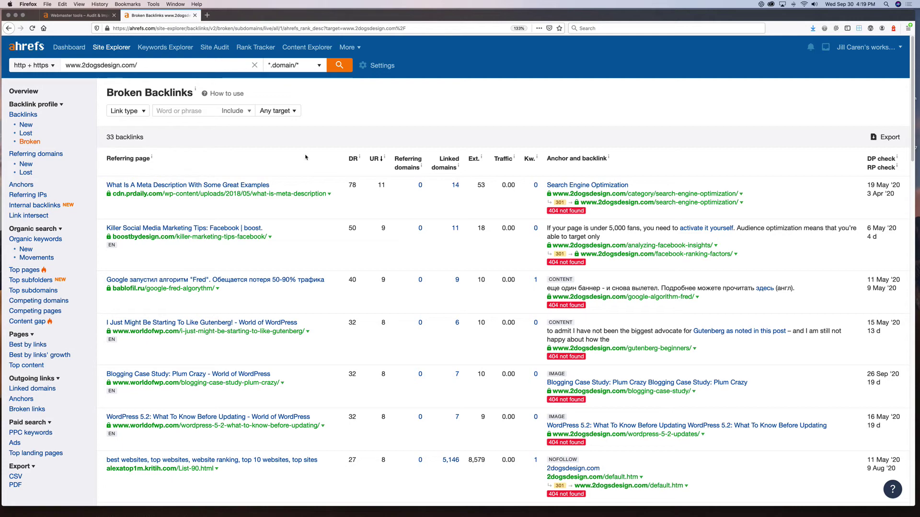
scroll(305, 156, "down", 3)
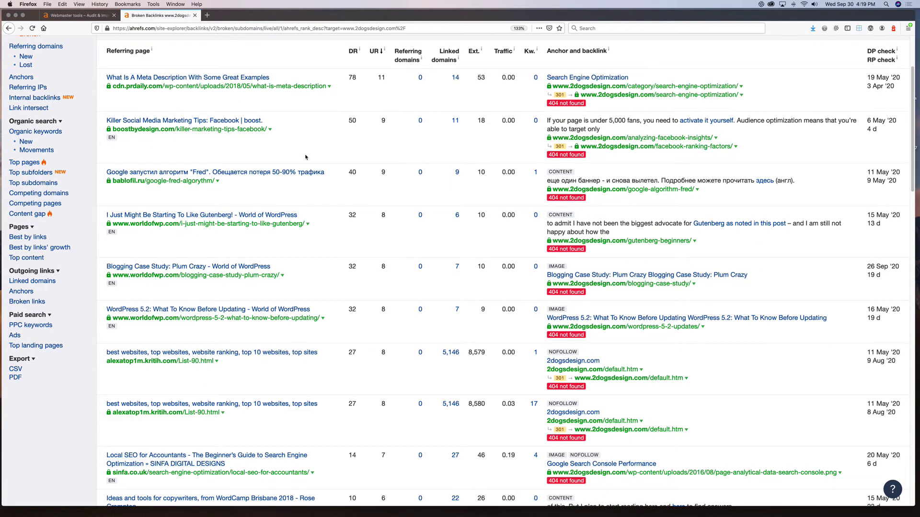
scroll(296, 157, "up", 3)
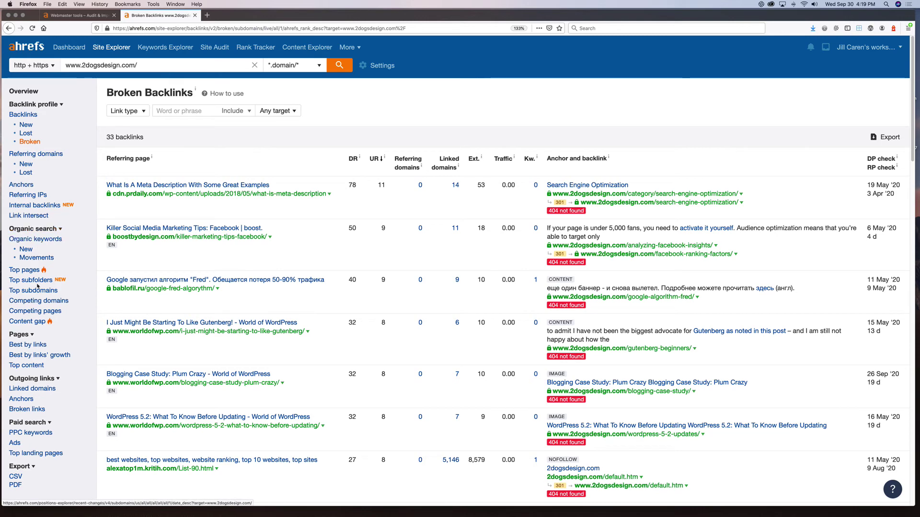
View the report of the site's best pages by incoming external links.
left_click(18, 345)
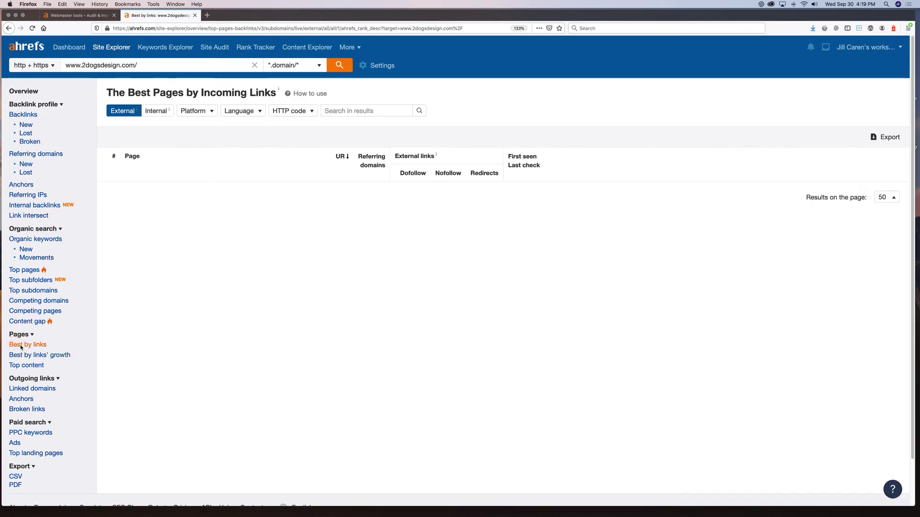
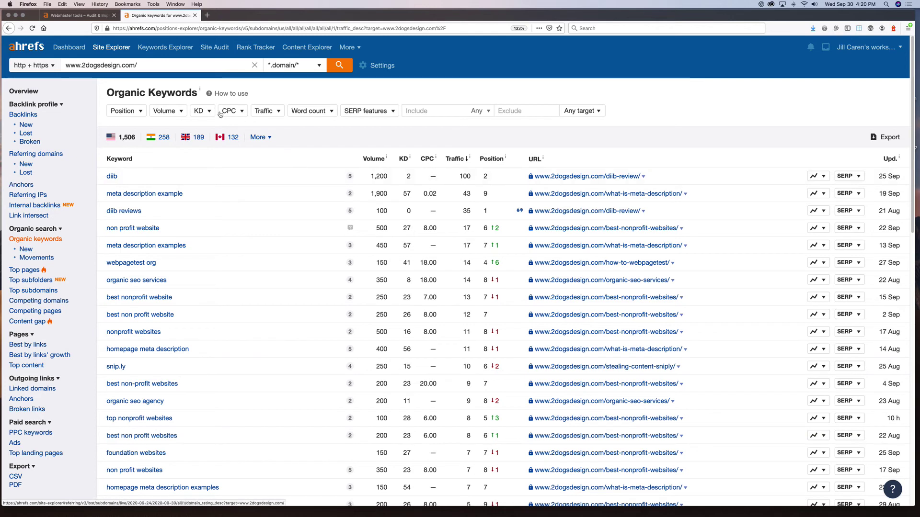
Filter the organic keywords to positions 5 to 10 and sort them by position in ascending order.
left_click(124, 111)
left_click(152, 131)
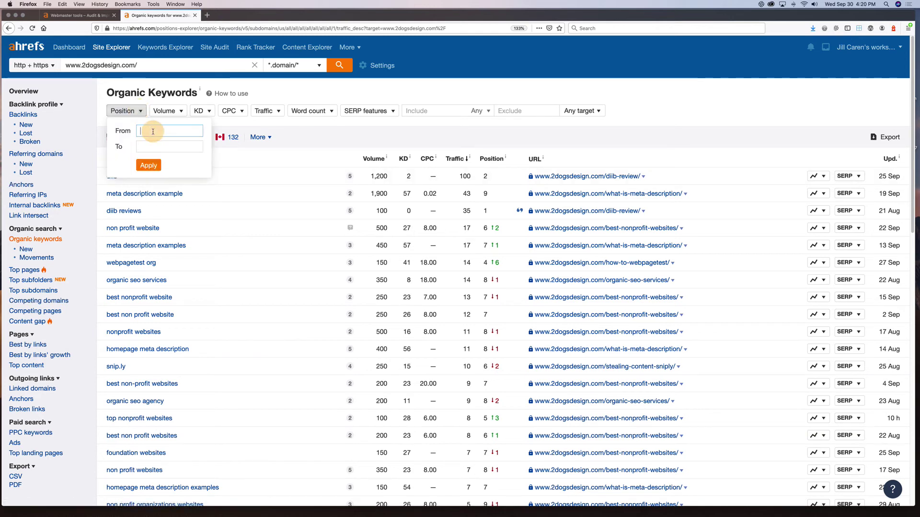
type("5")
left_click(155, 148)
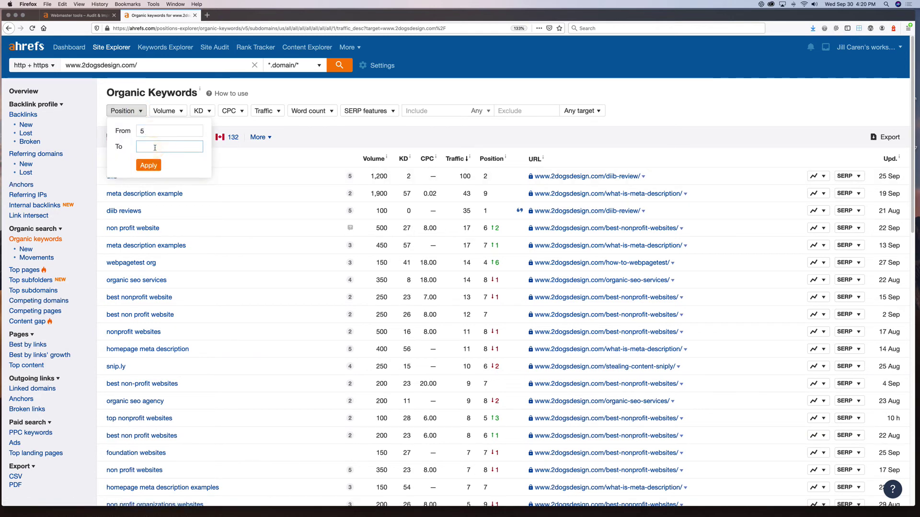
type("10")
left_click(149, 165)
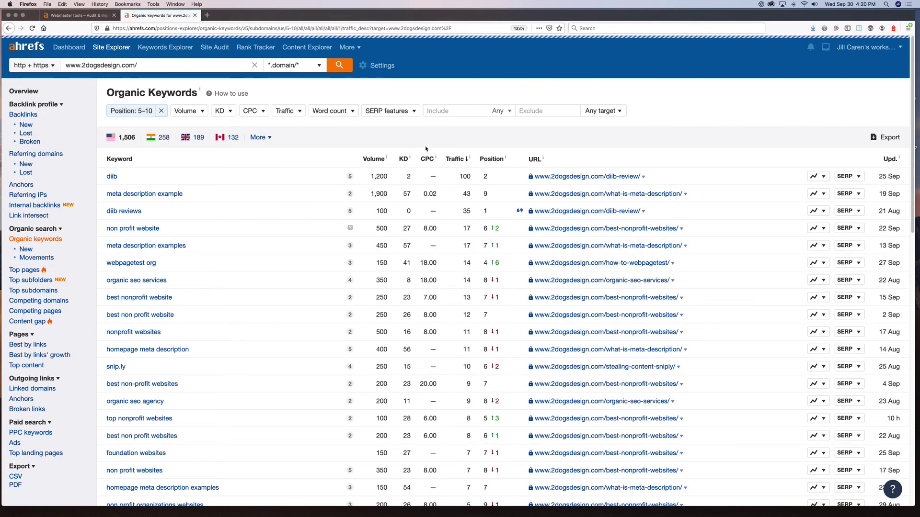
left_click(493, 160)
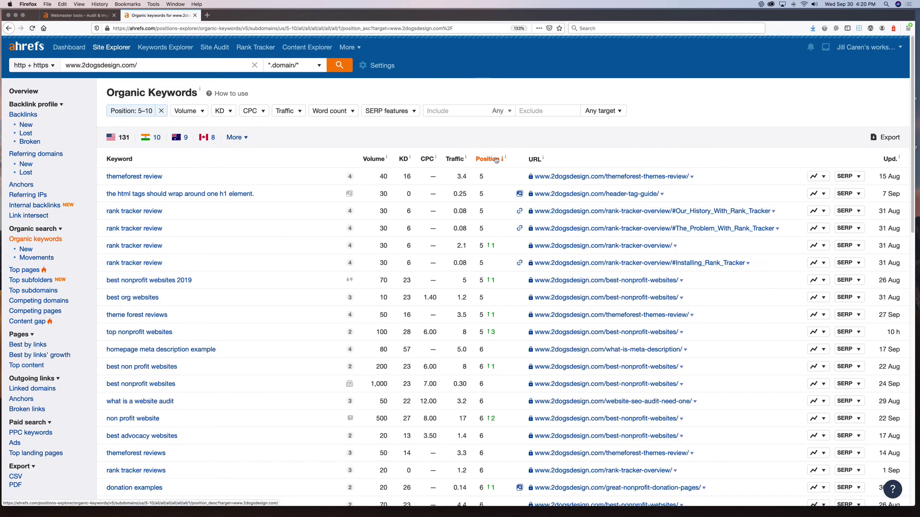
Review the filtered organic keywords through the end of the first result page, and return to the projects dashboard.
scroll(151, 295, "down", 5)
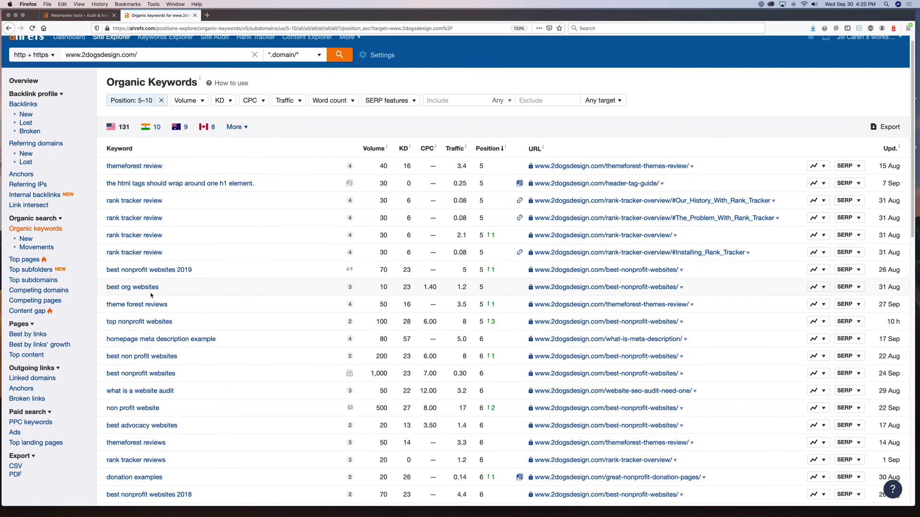
scroll(151, 296, "down", 1)
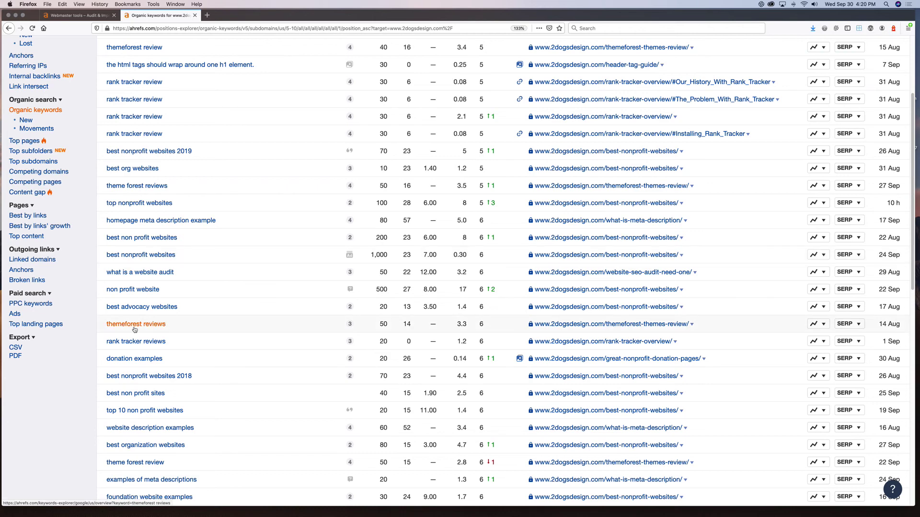
scroll(138, 326, "down", 5)
scroll(313, 299, "down", 7)
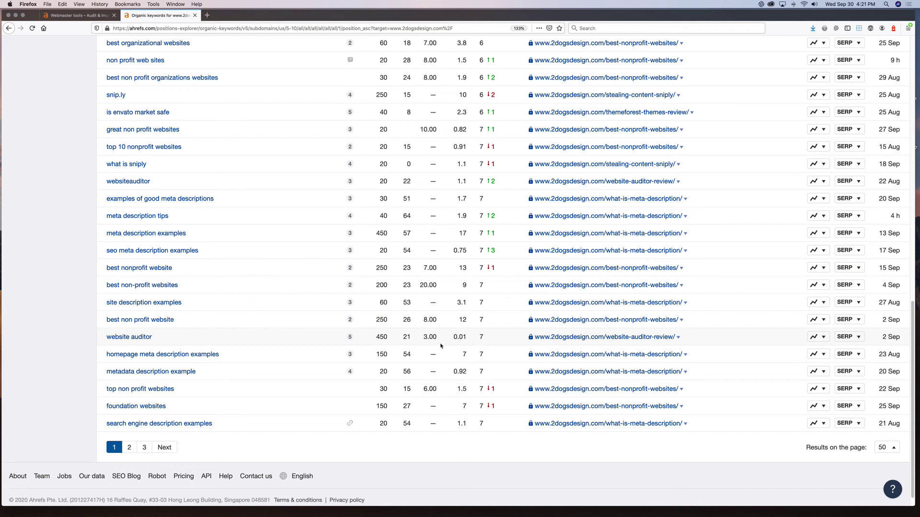
scroll(441, 345, "up", 15)
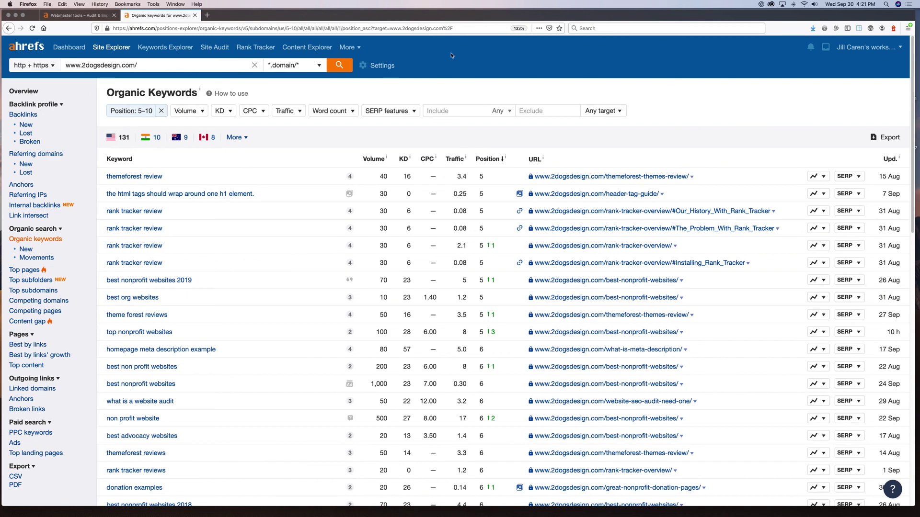
left_click(70, 47)
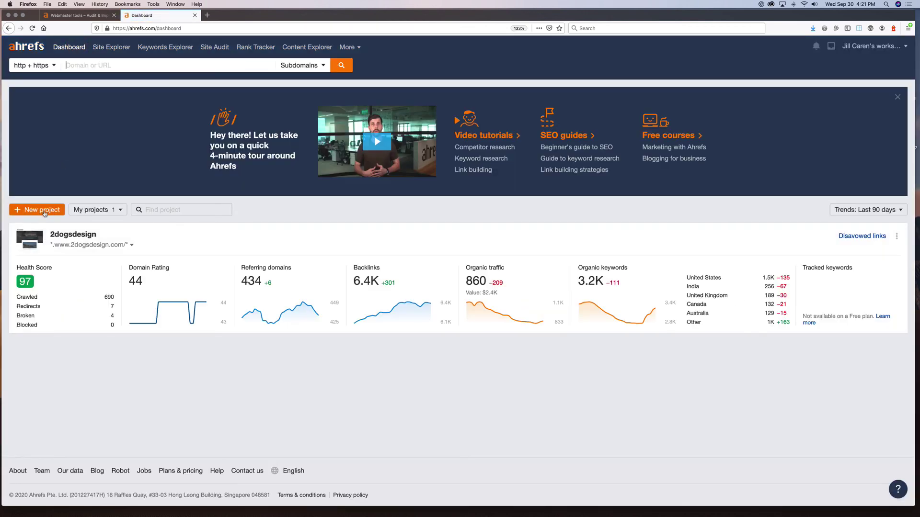